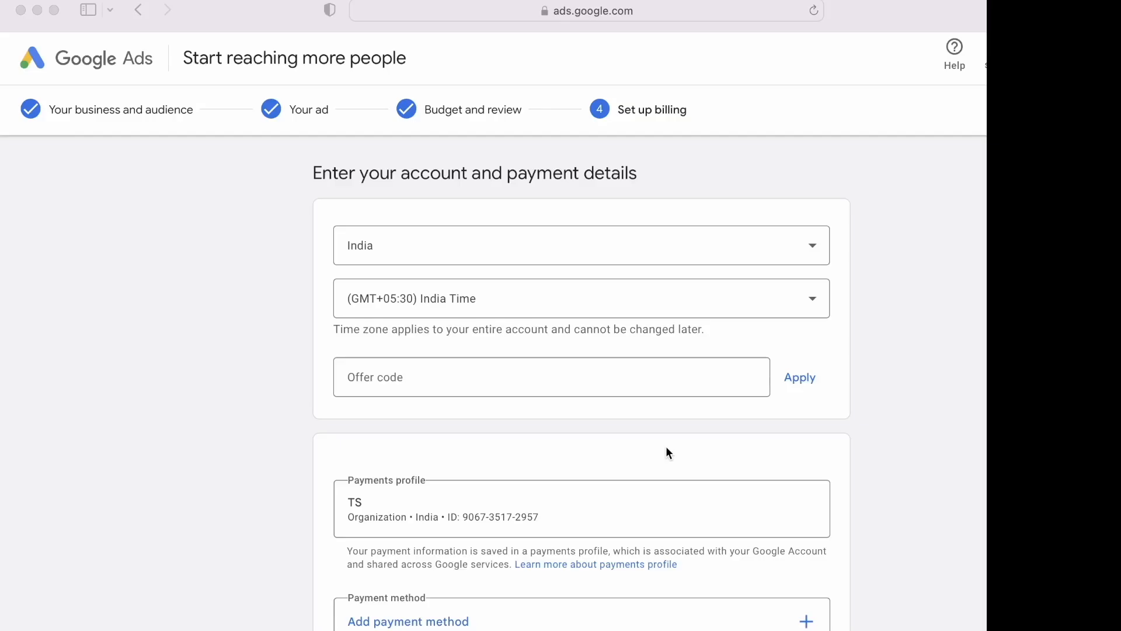
- Review the account and payment details form and agree to the Google Ads Terms
scroll(666, 448, "down", 3)
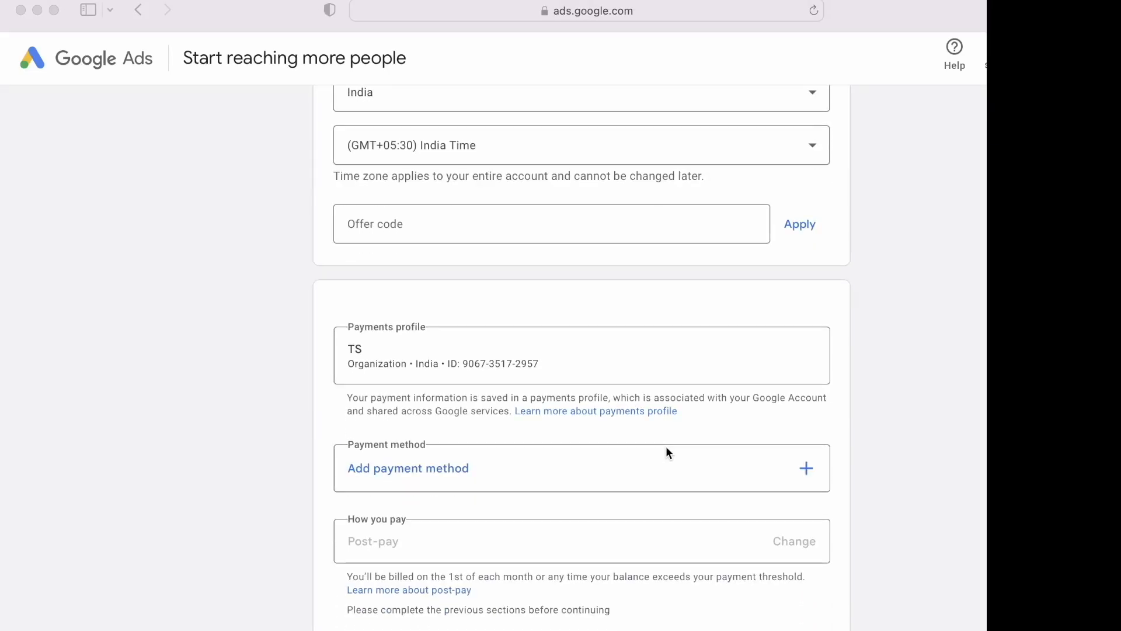
scroll(621, 494, "down", 5)
scroll(622, 494, "up", 5)
scroll(623, 495, "up", 3)
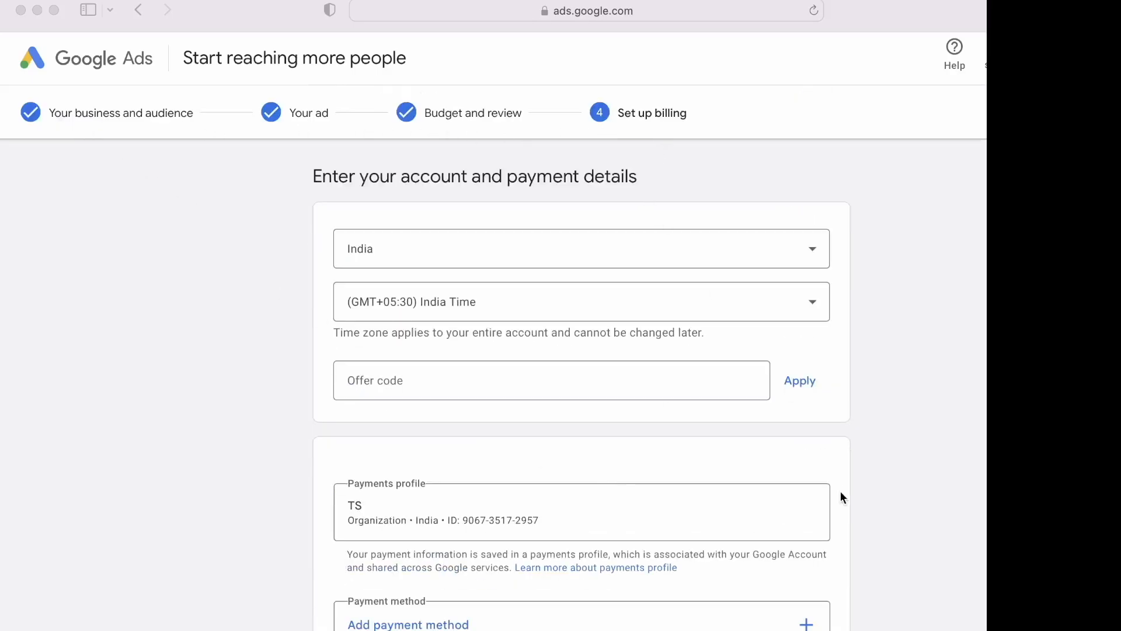
scroll(831, 497, "down", 8)
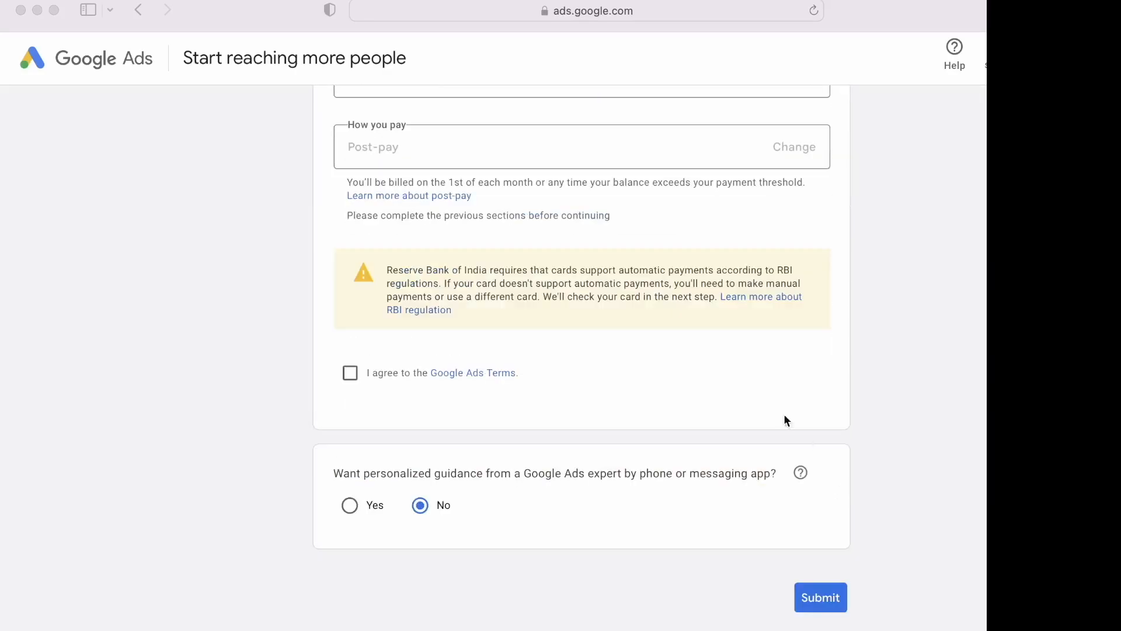
scroll(731, 381, "up", 2)
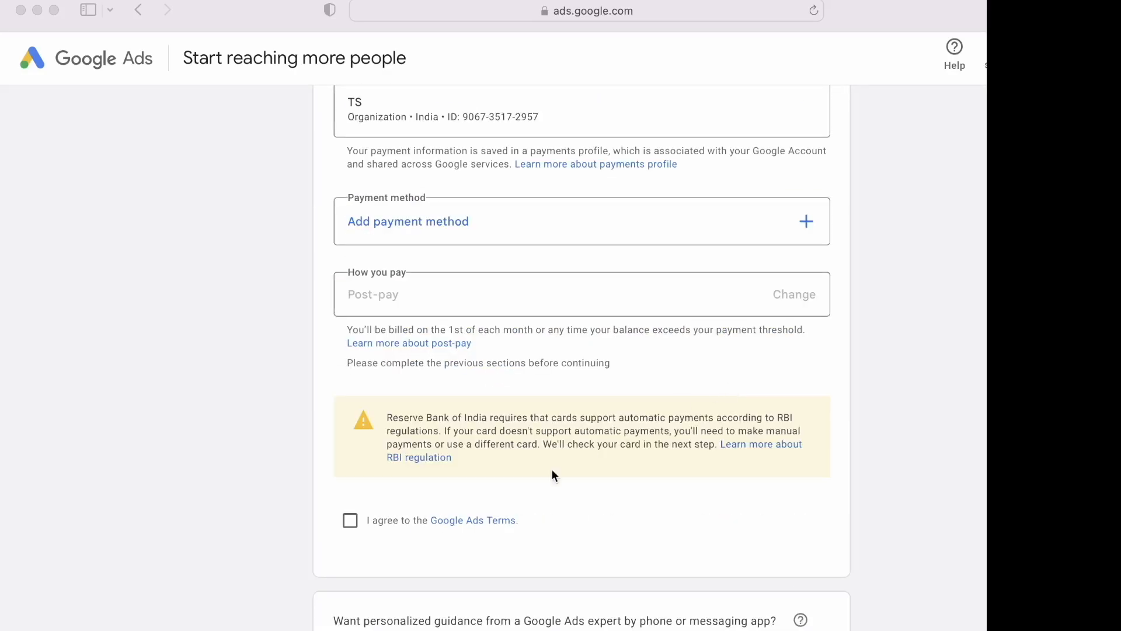
left_click(349, 520)
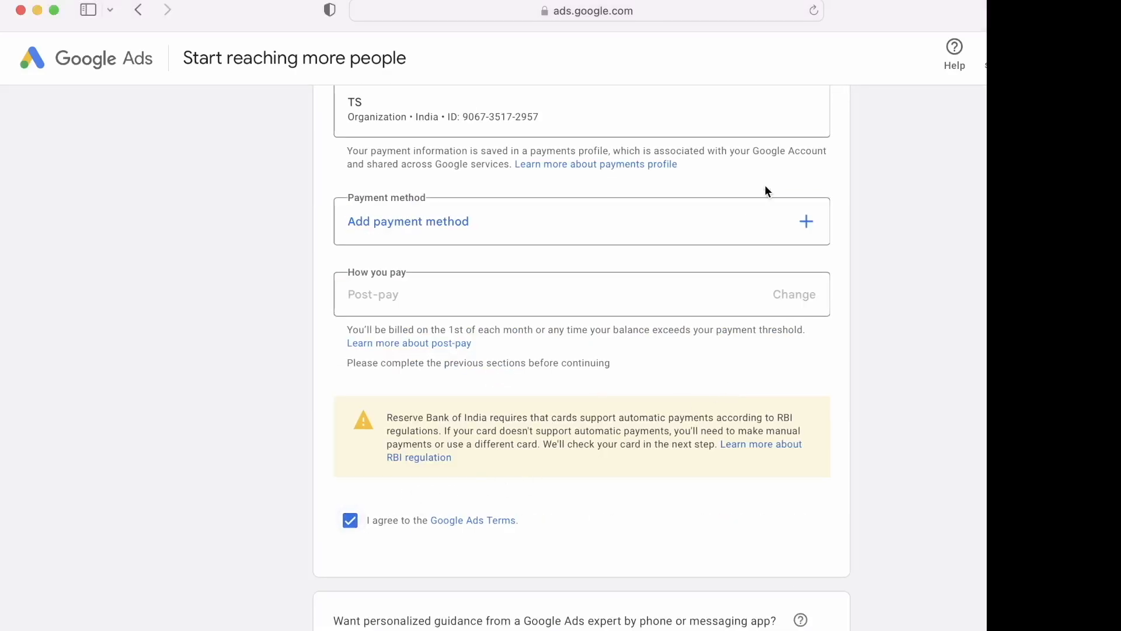
- Choose Pay with NetBanking as the payment method and set a manual prepay amount of ₹500
left_click(808, 224)
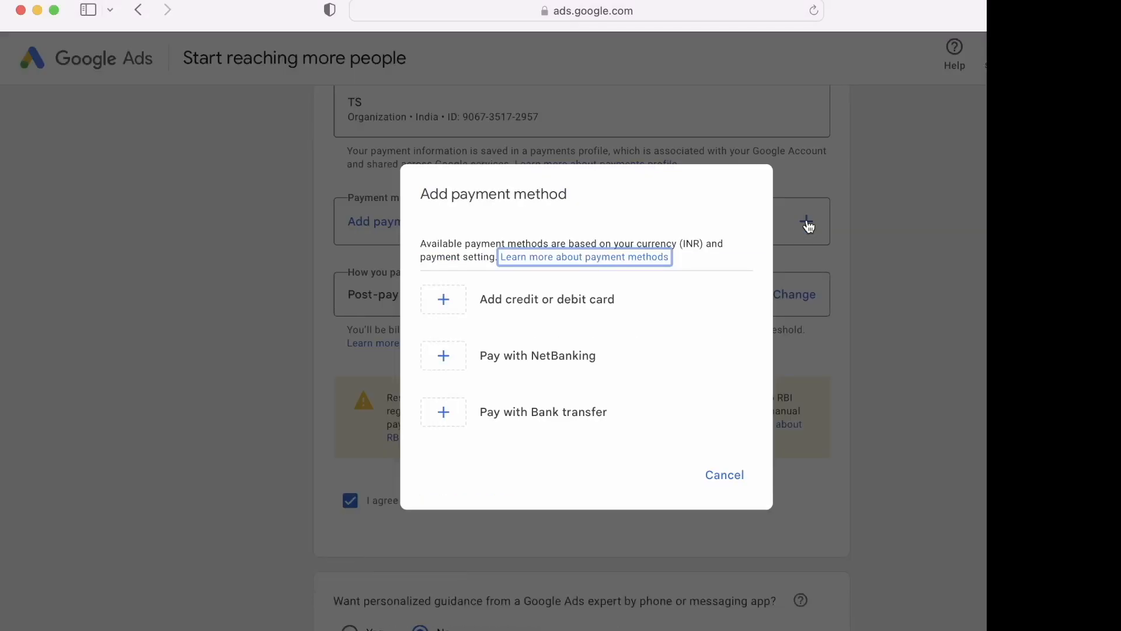
left_click(565, 361)
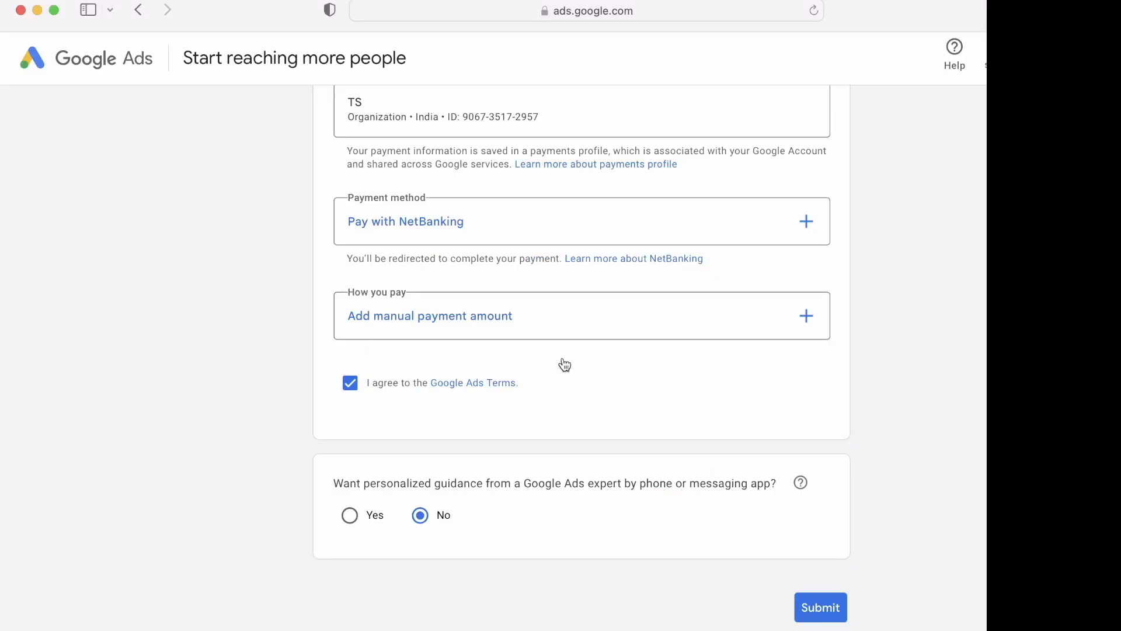
left_click(500, 318)
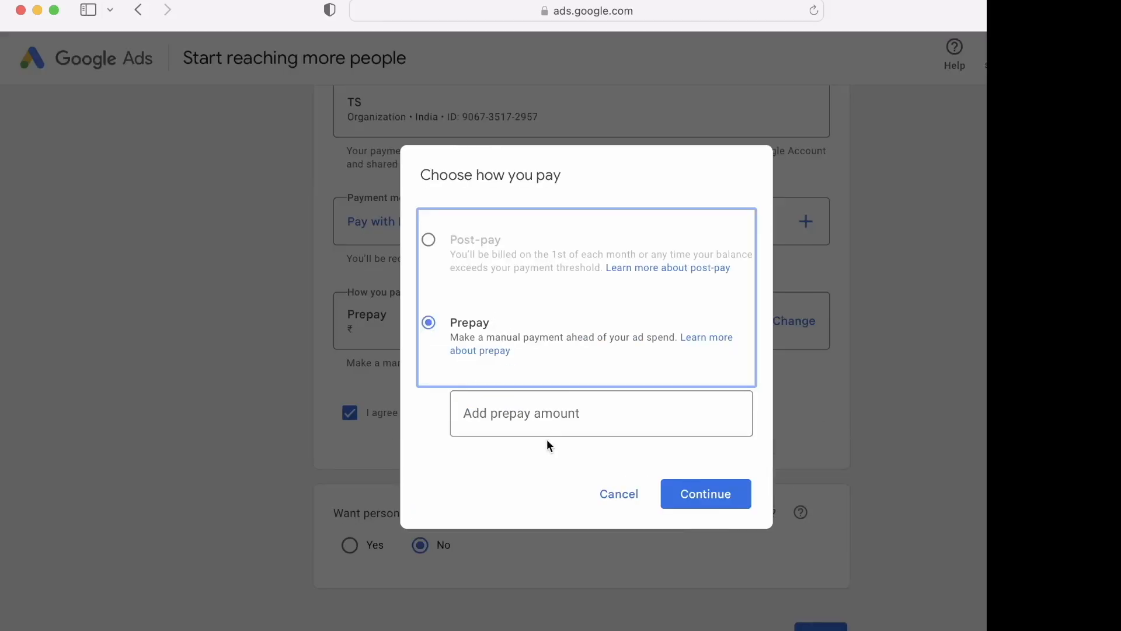
left_click(550, 404)
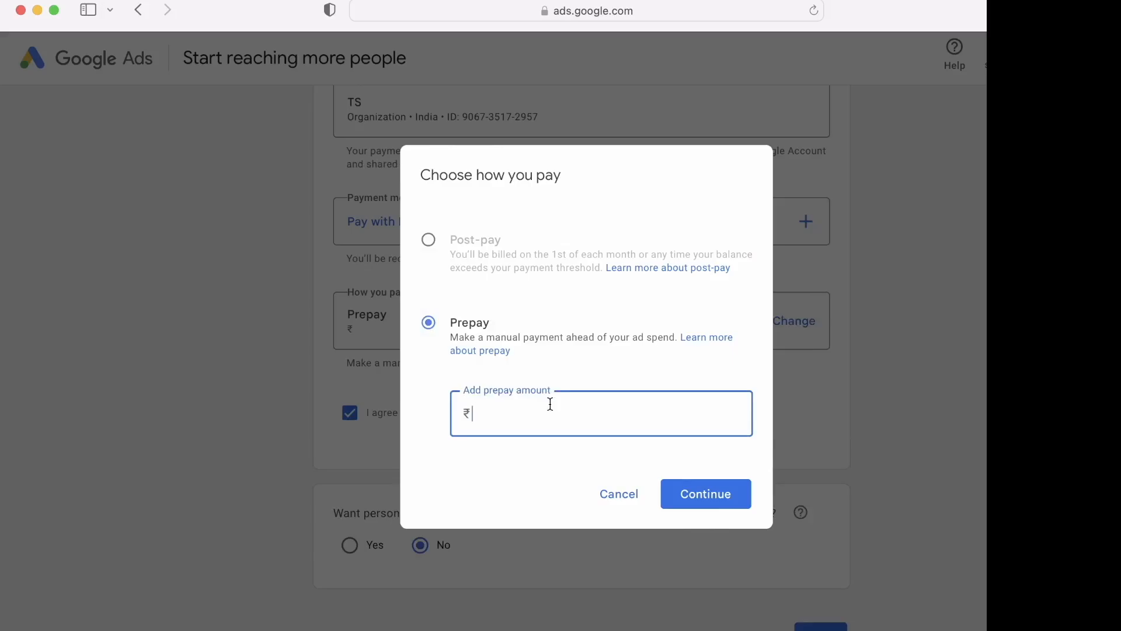
type("10")
key("BackSpace")
key("BackSpace")
type("50")
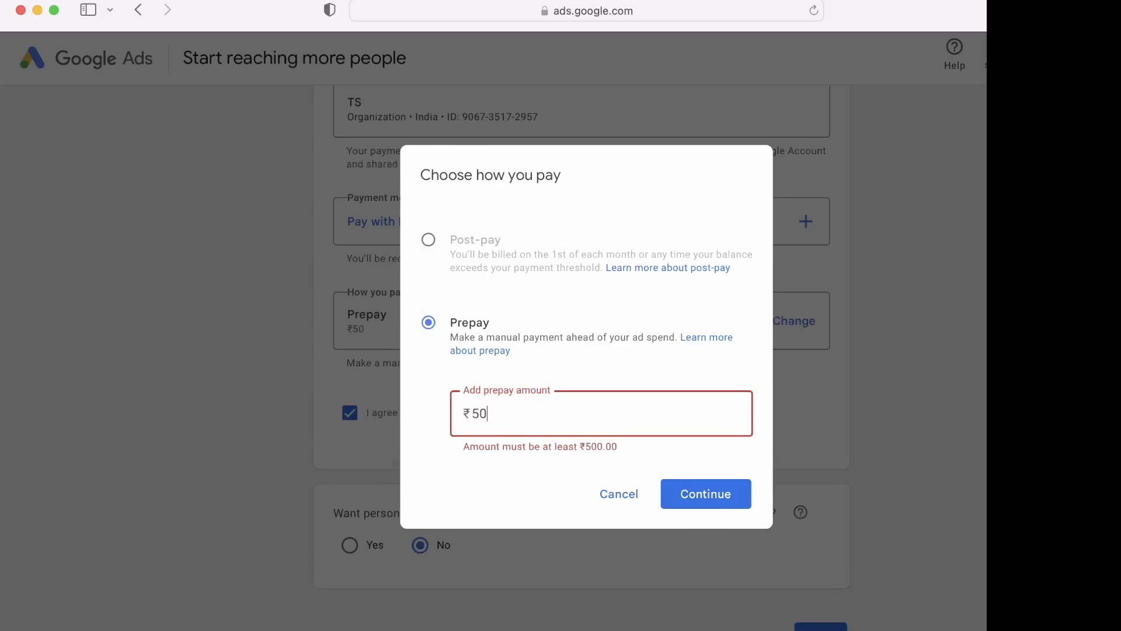
type("0")
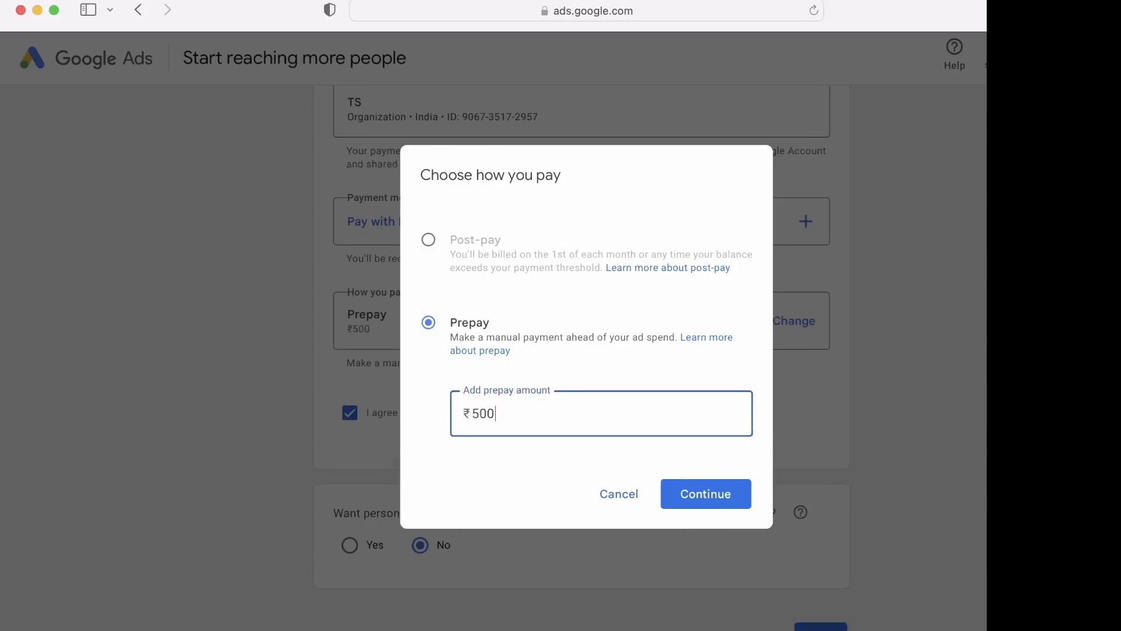
left_click(695, 498)
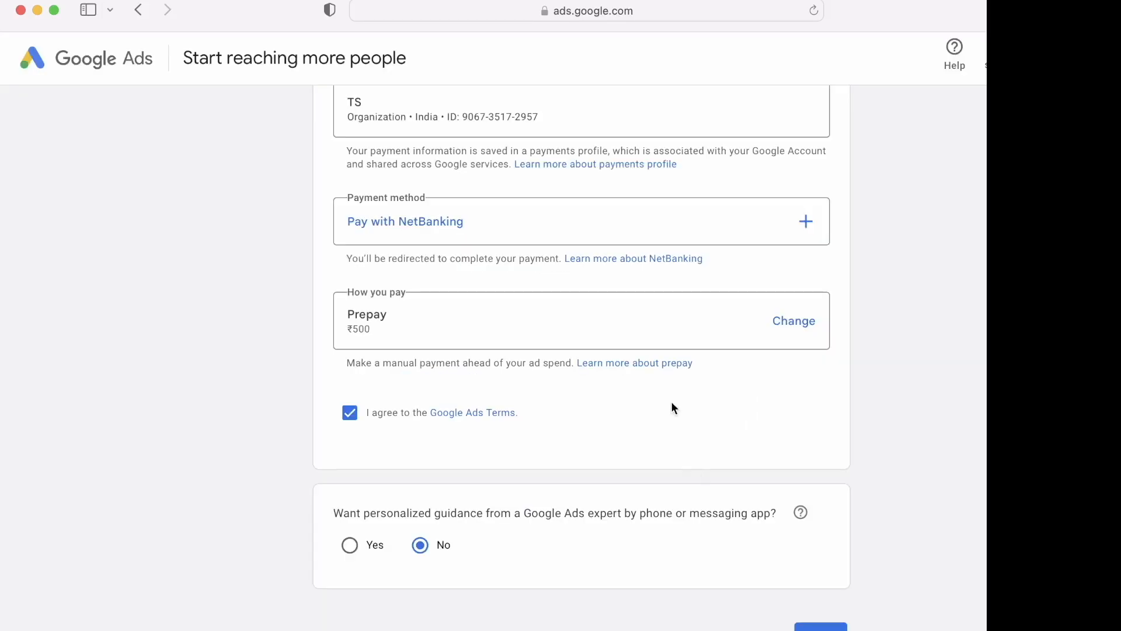
- Submit the billing details, complete the account setup and continue to the campaign overview
scroll(671, 404, "down", 3)
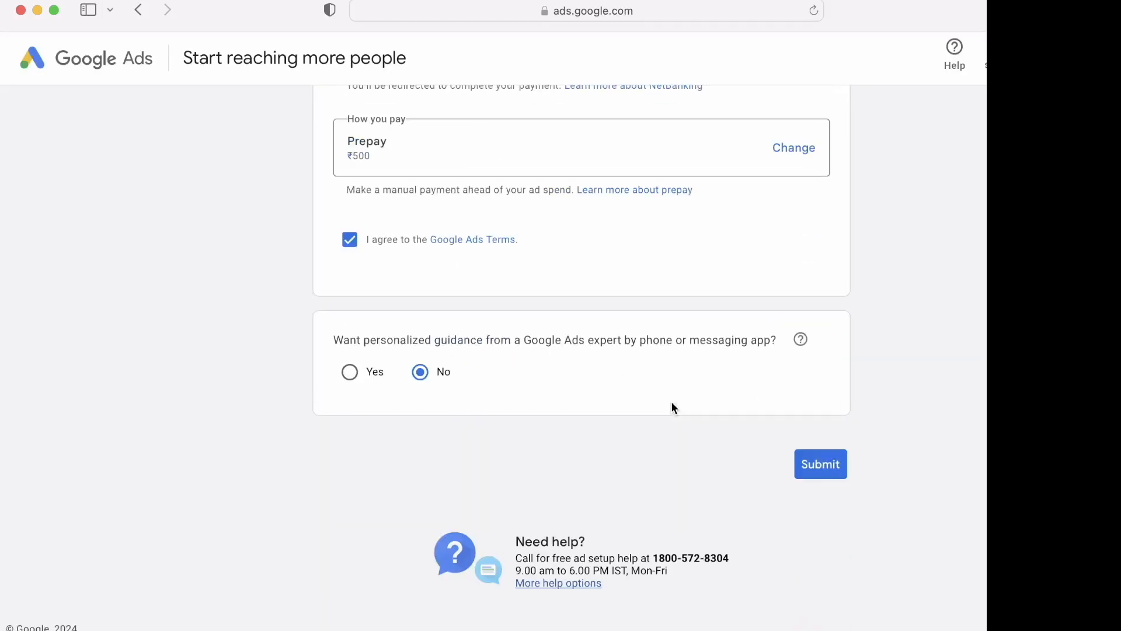
left_click(820, 471)
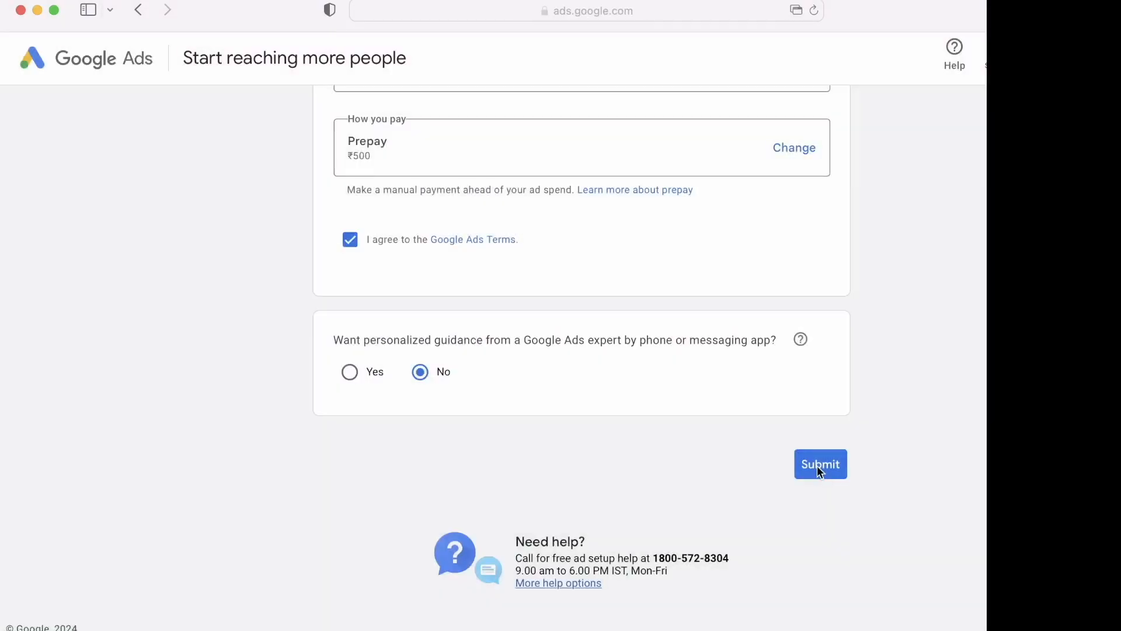
left_click(827, 473)
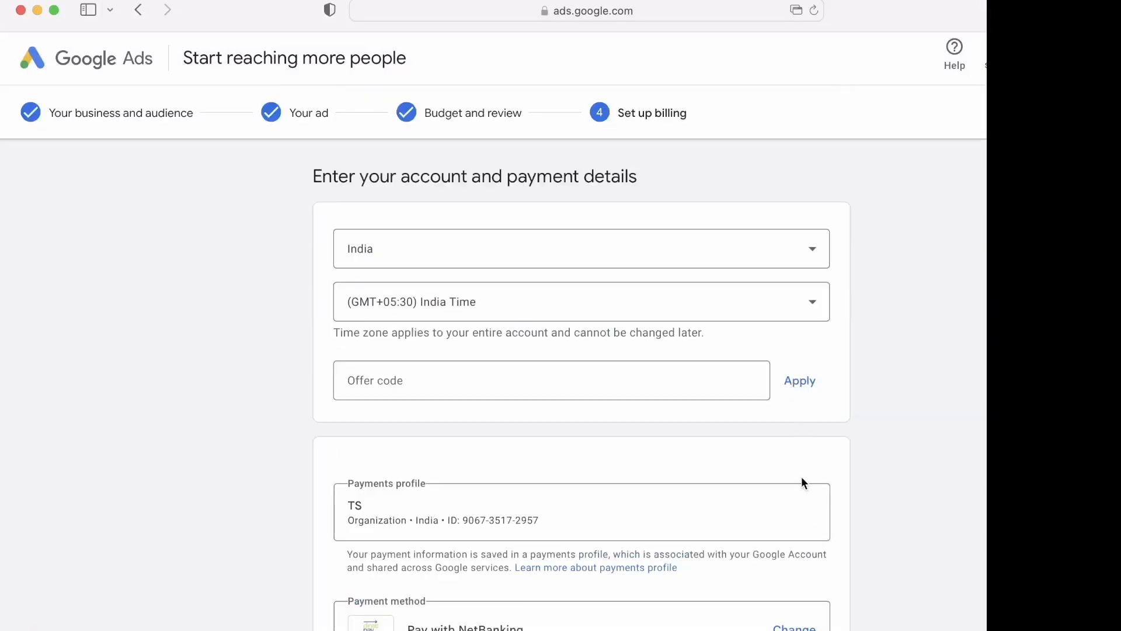
scroll(801, 478, "down", 9)
left_click(817, 517)
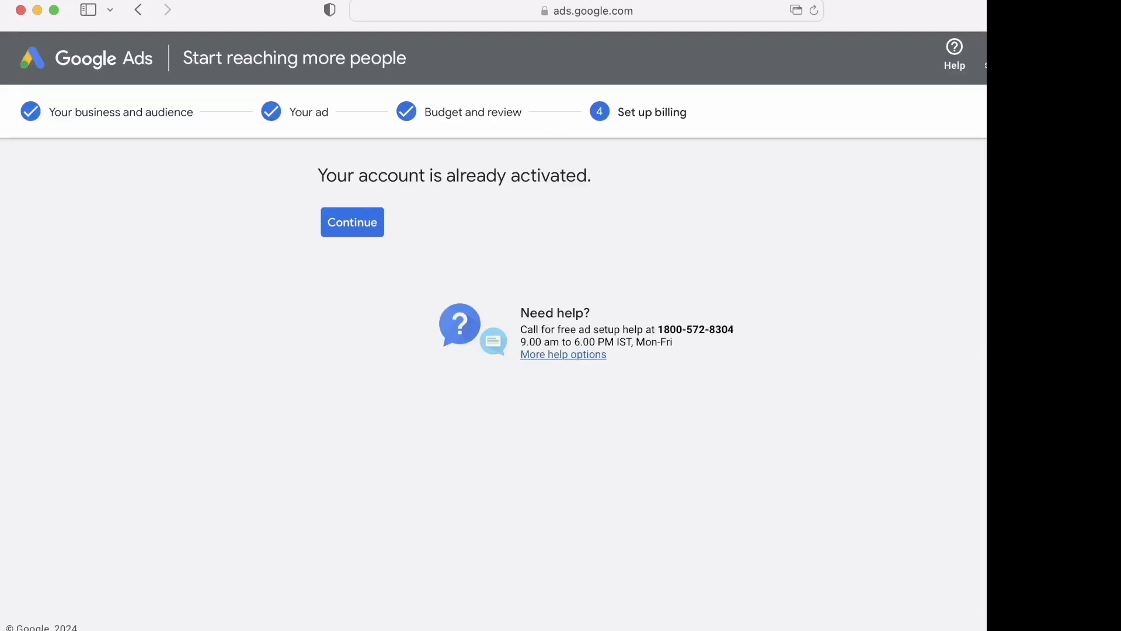
left_click(363, 235)
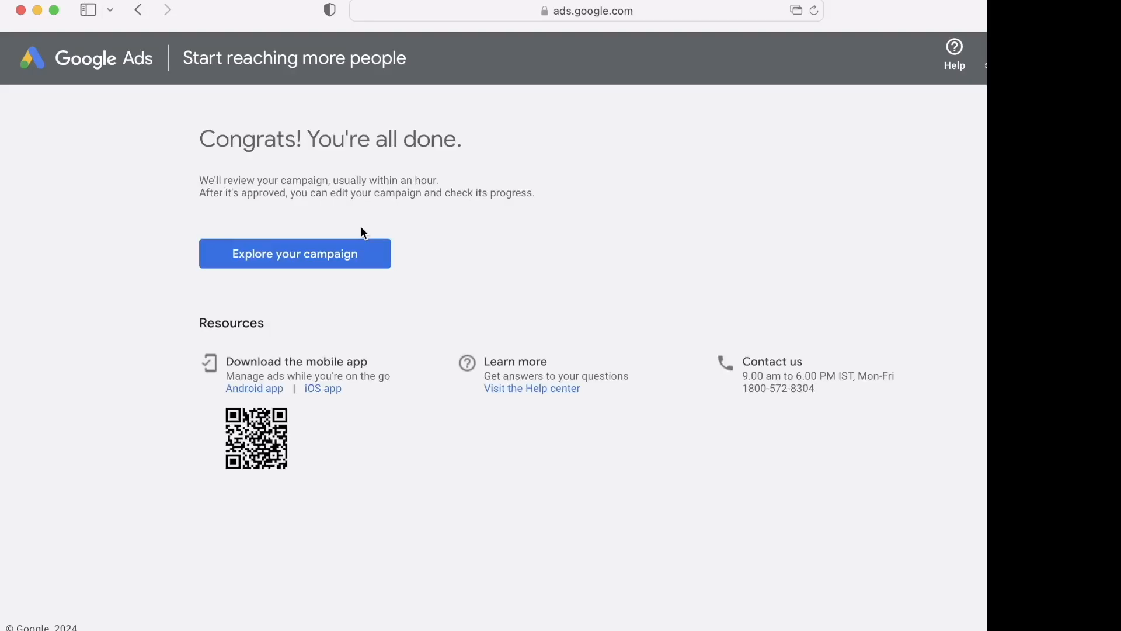
left_click(337, 258)
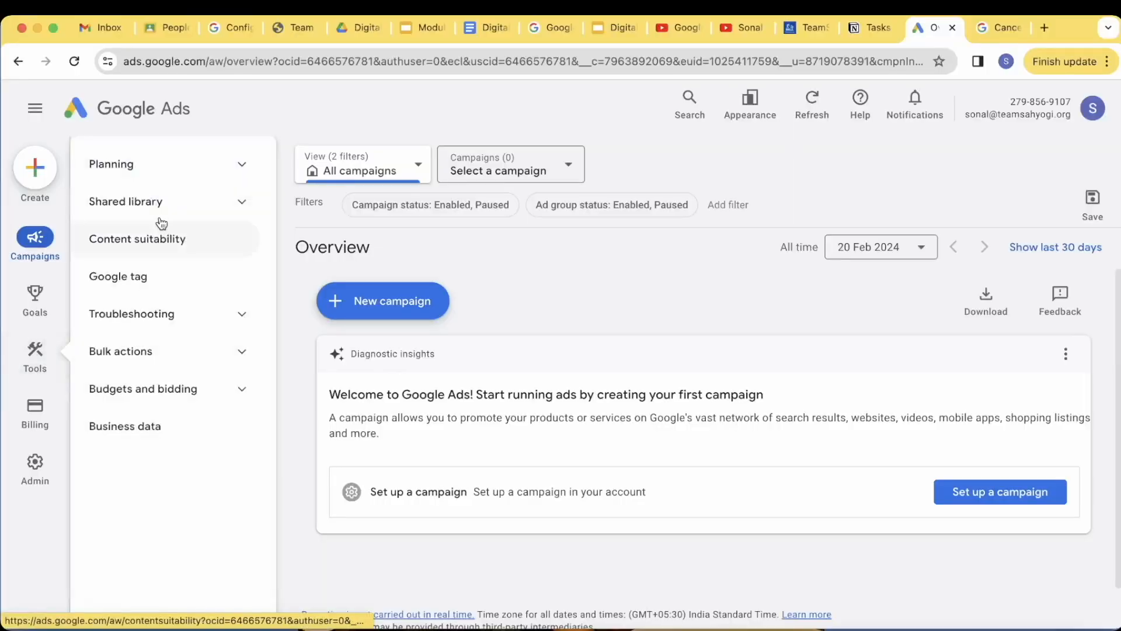
- Open the Keyword Planner and start discovering new keywords
left_click(240, 167)
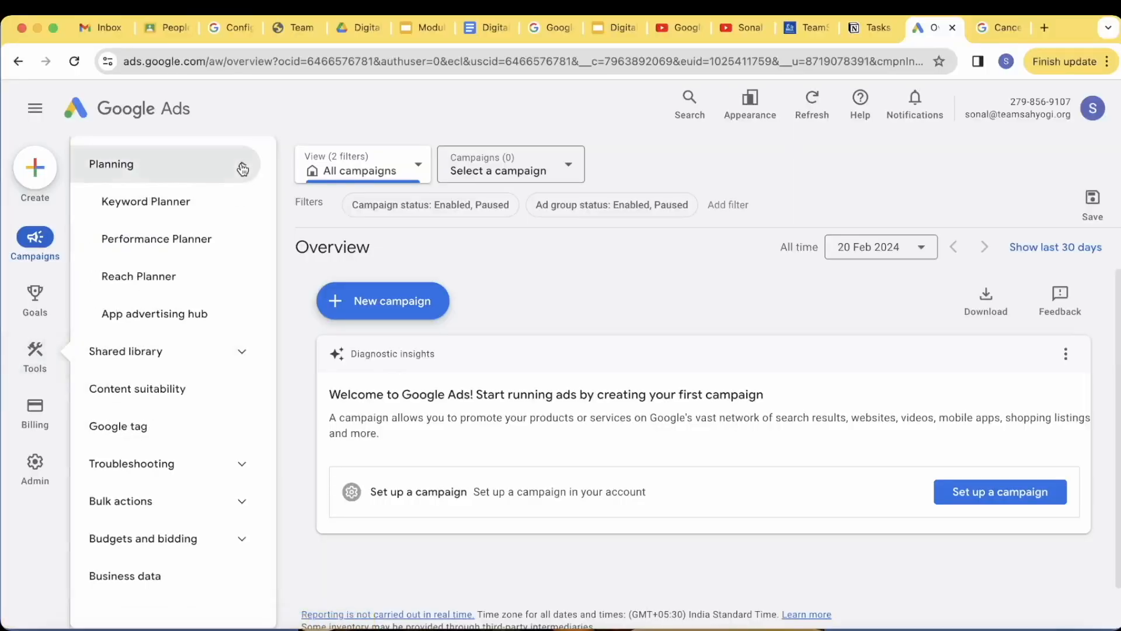
left_click(159, 204)
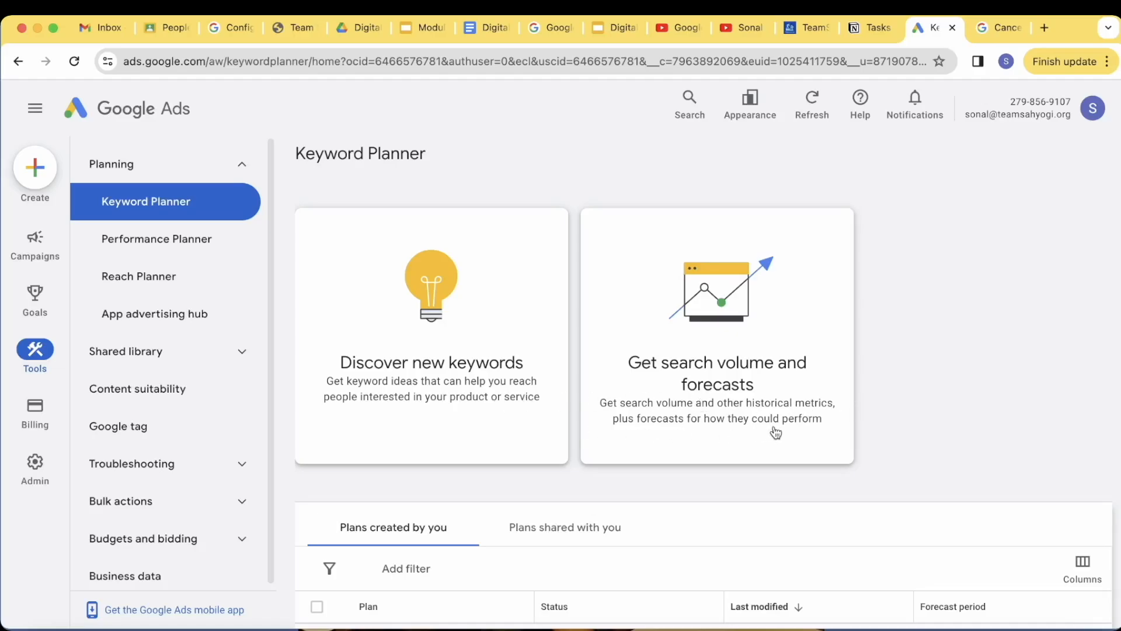
scroll(408, 429, "down", 3)
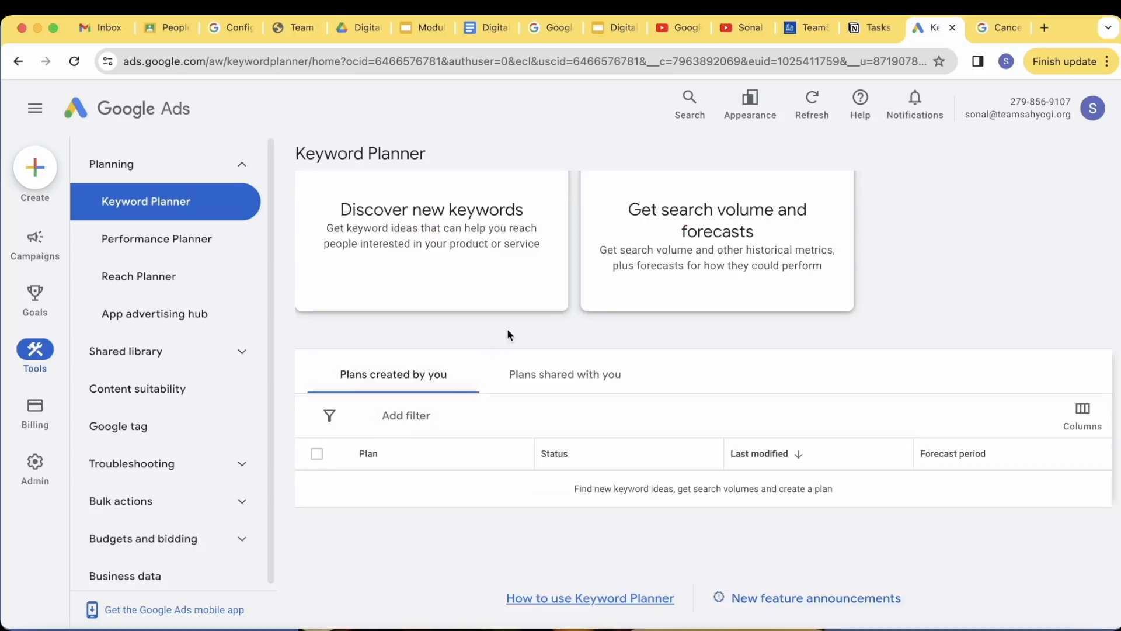
left_click(453, 285)
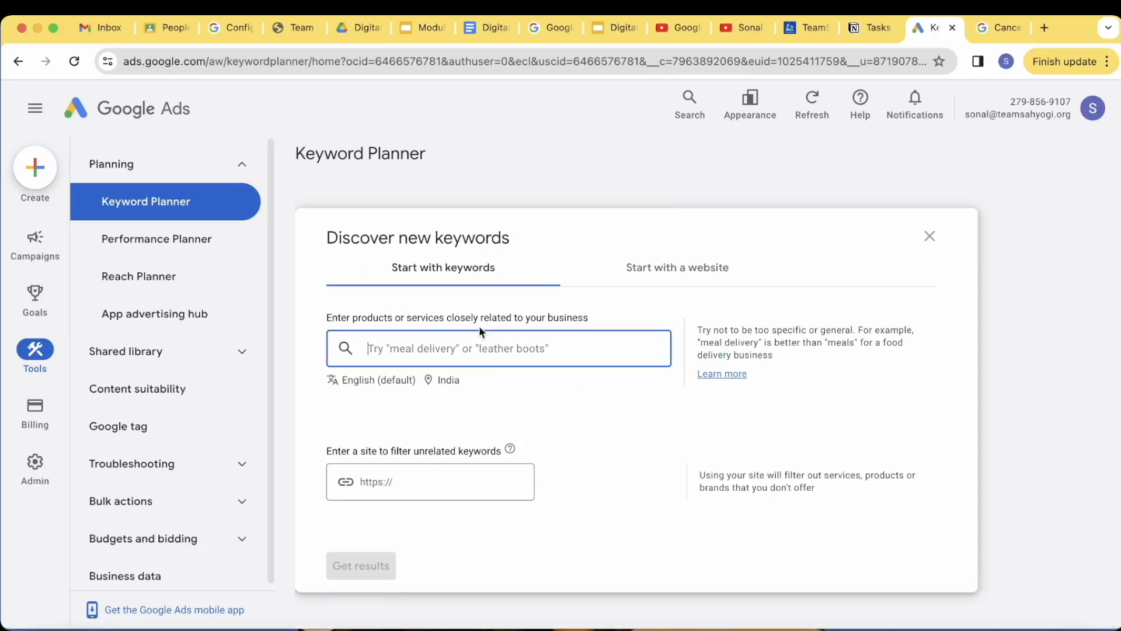
left_click(676, 272)
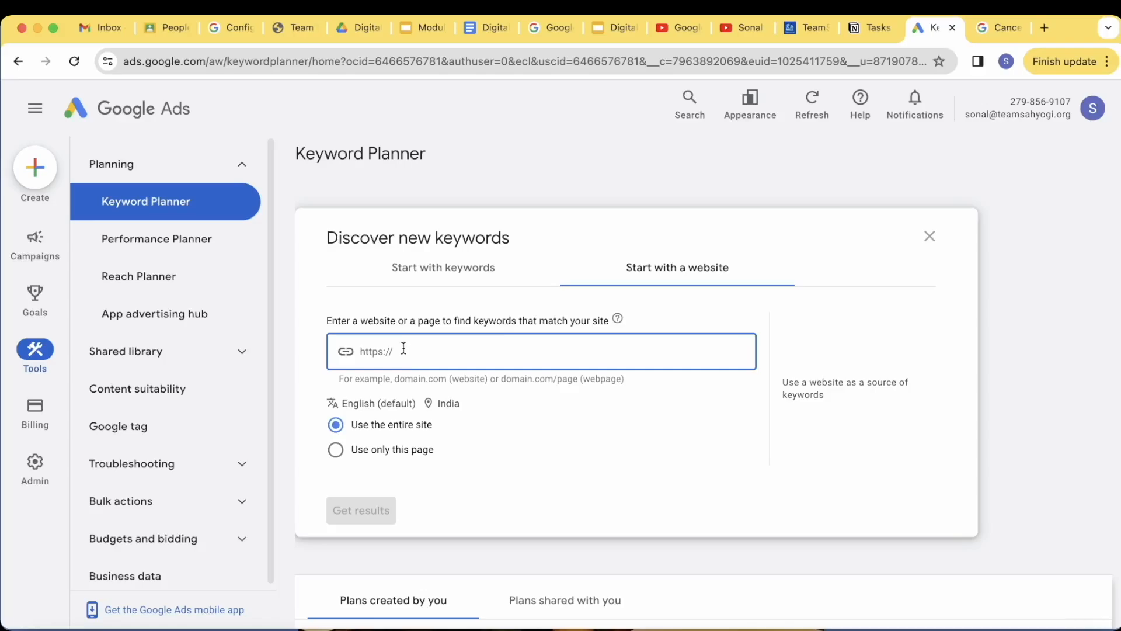
type("https://ww")
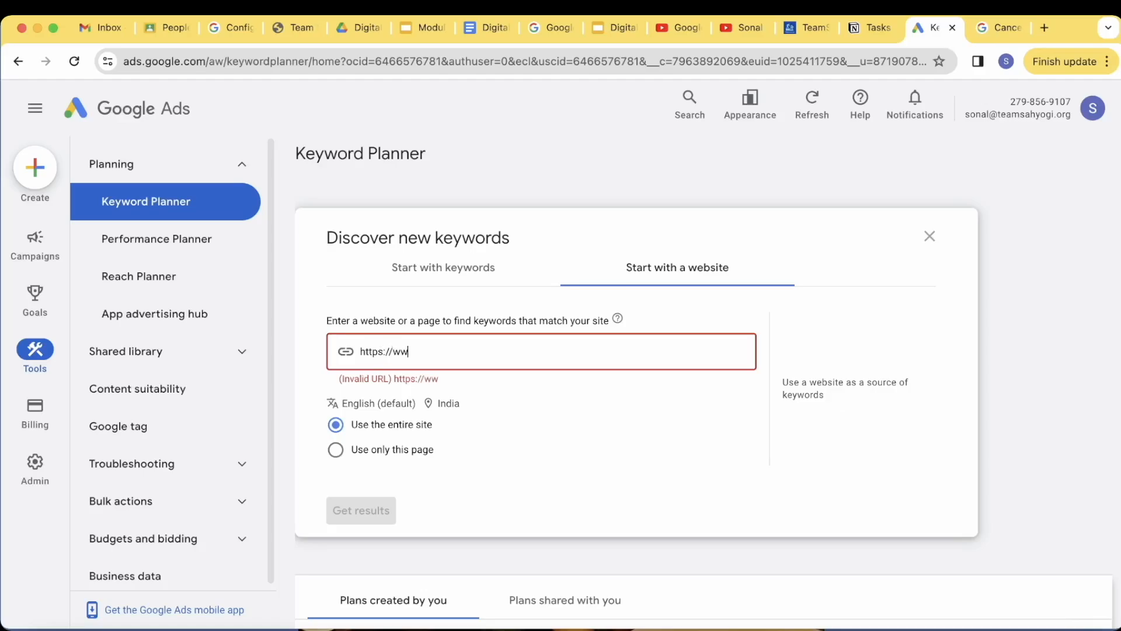
type("w.tea")
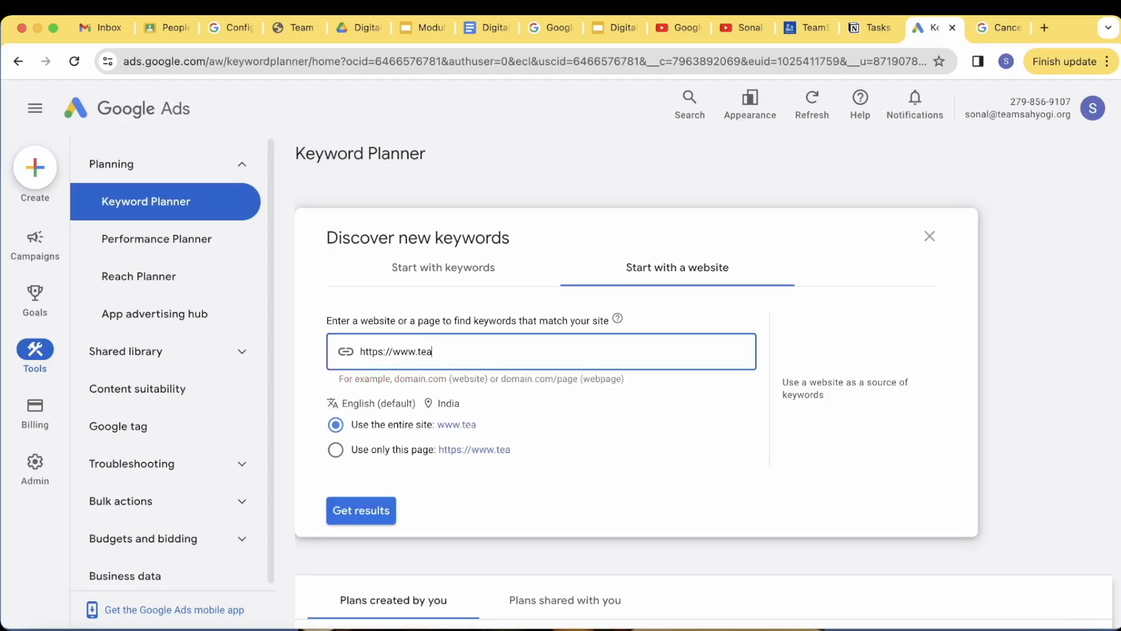
type("msahyogi.org")
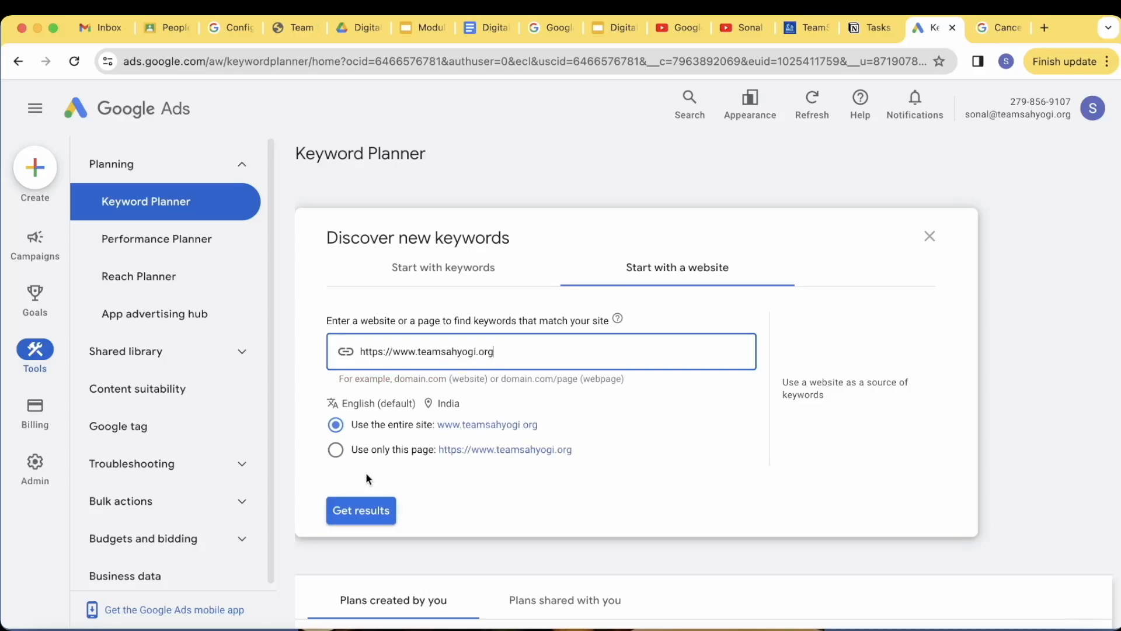
left_click(361, 507)
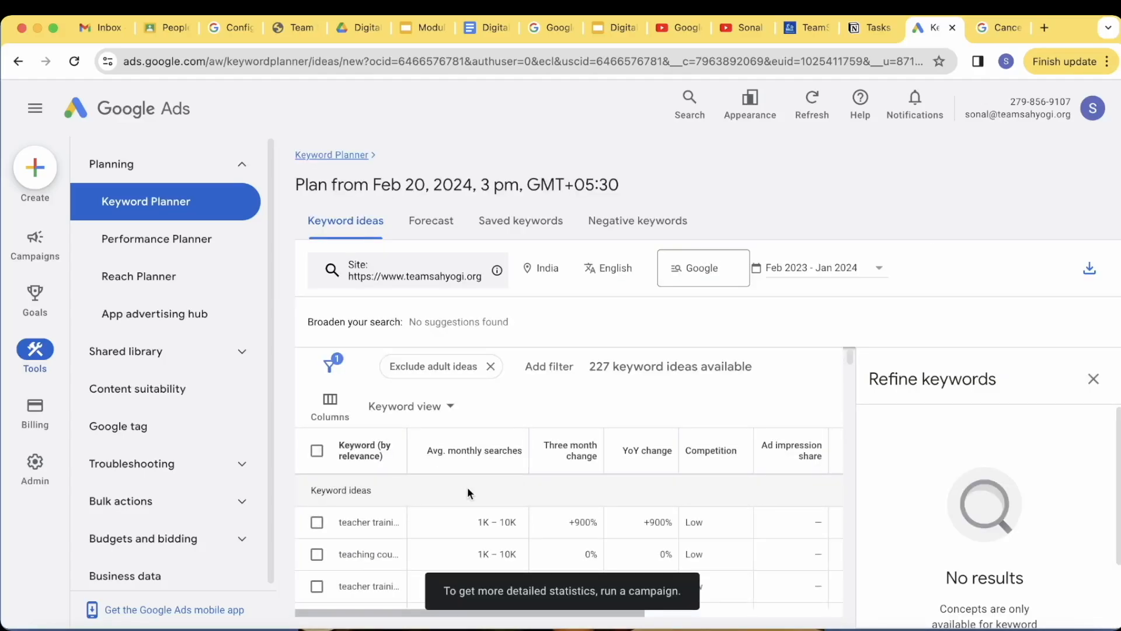
- Hide the keyword refinement options and widen the Keyword column so the full keyword names fit
left_click(1091, 382)
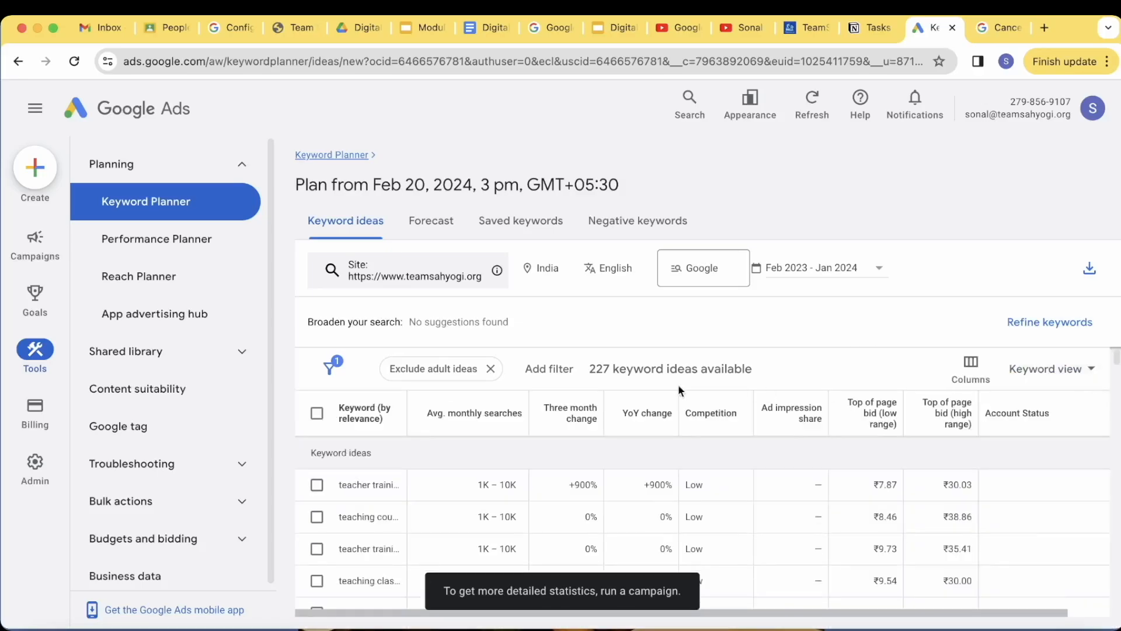
scroll(668, 384, "down", 1)
left_click_drag(408, 403, 452, 402)
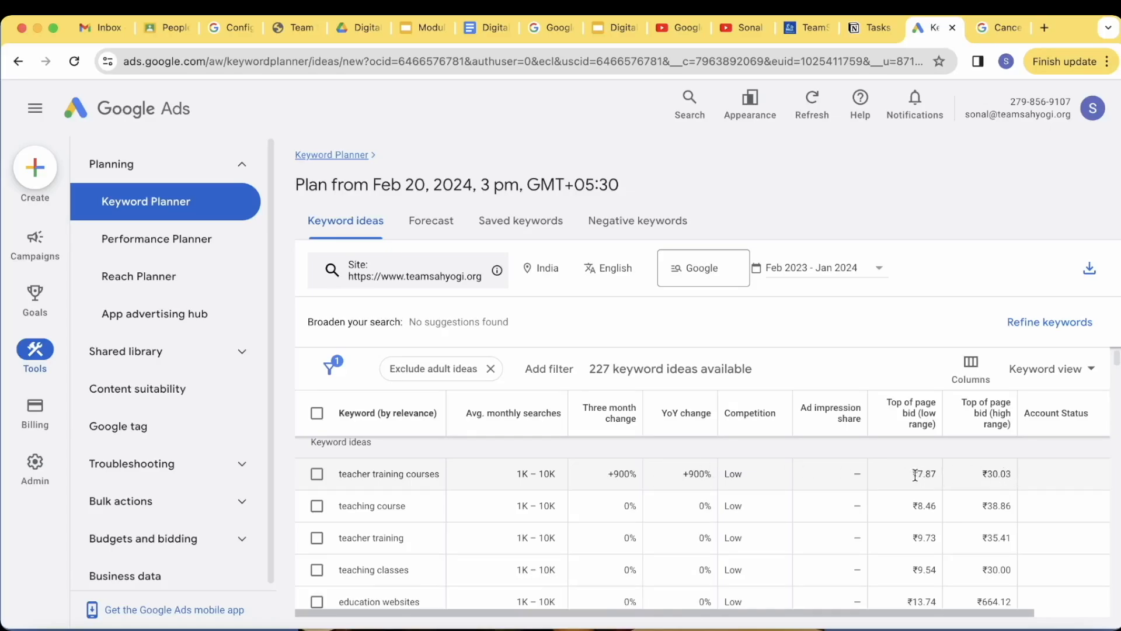
- Compare the bids of the keyword ideas, select "teacher training courses" and look through more ideas in the list
scroll(908, 488, "down", 1)
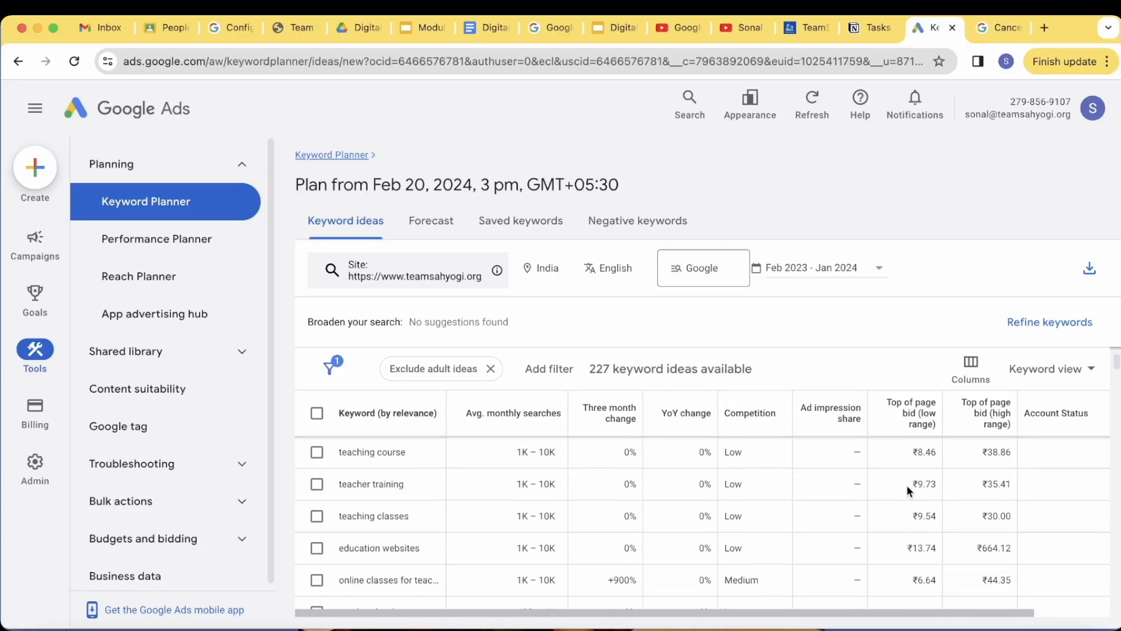
scroll(908, 488, "up", 1)
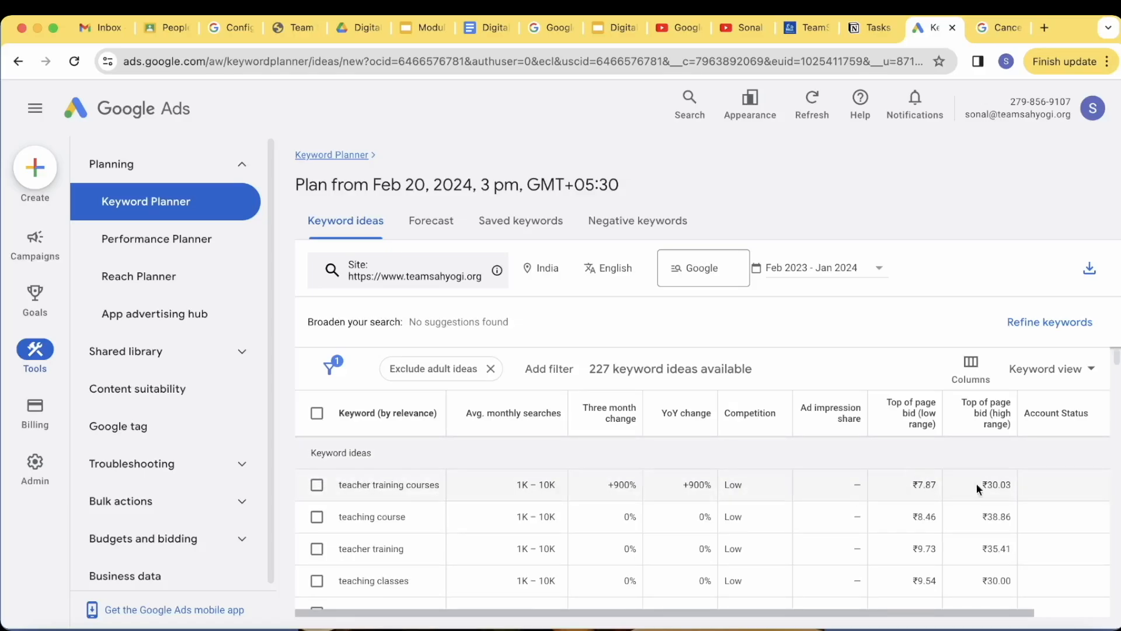
left_click(316, 486)
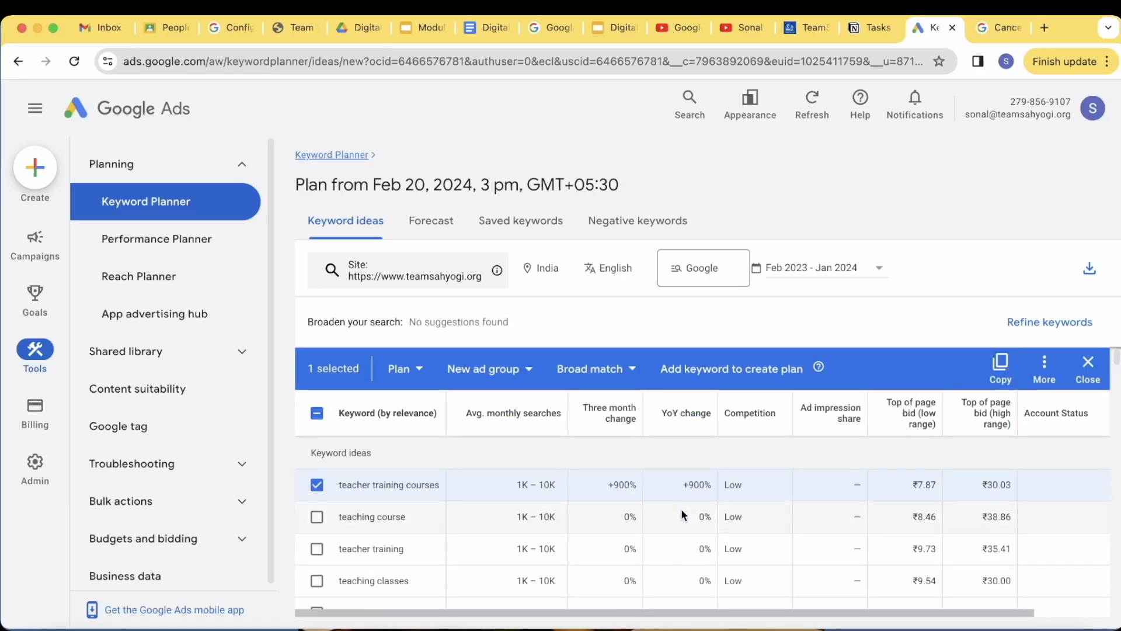
scroll(682, 513, "down", 1)
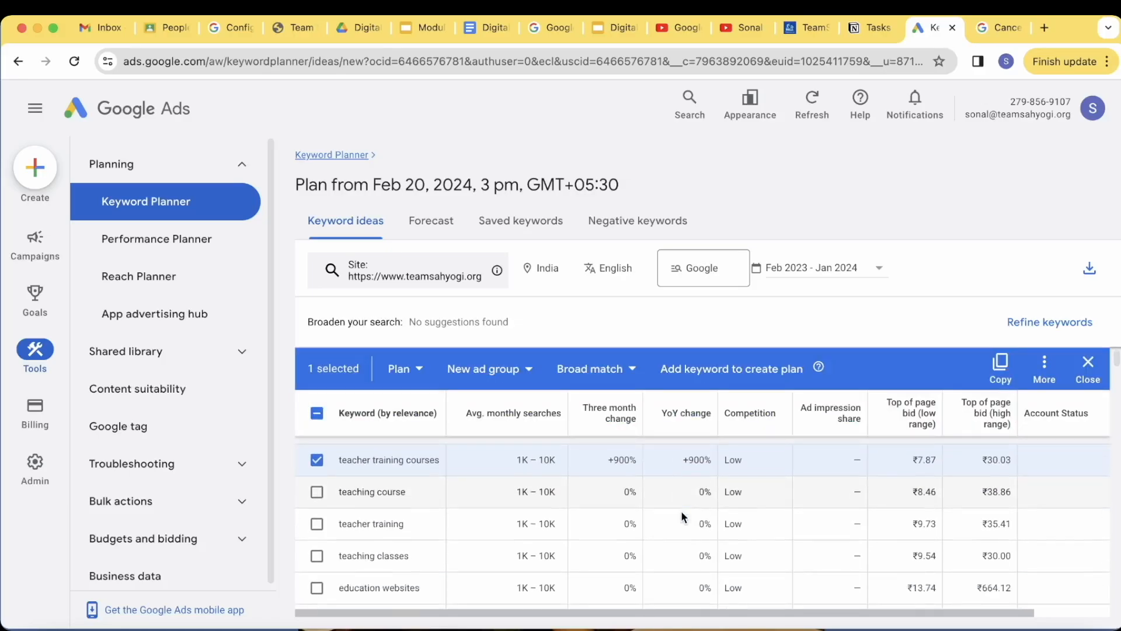
scroll(682, 513, "down", 4)
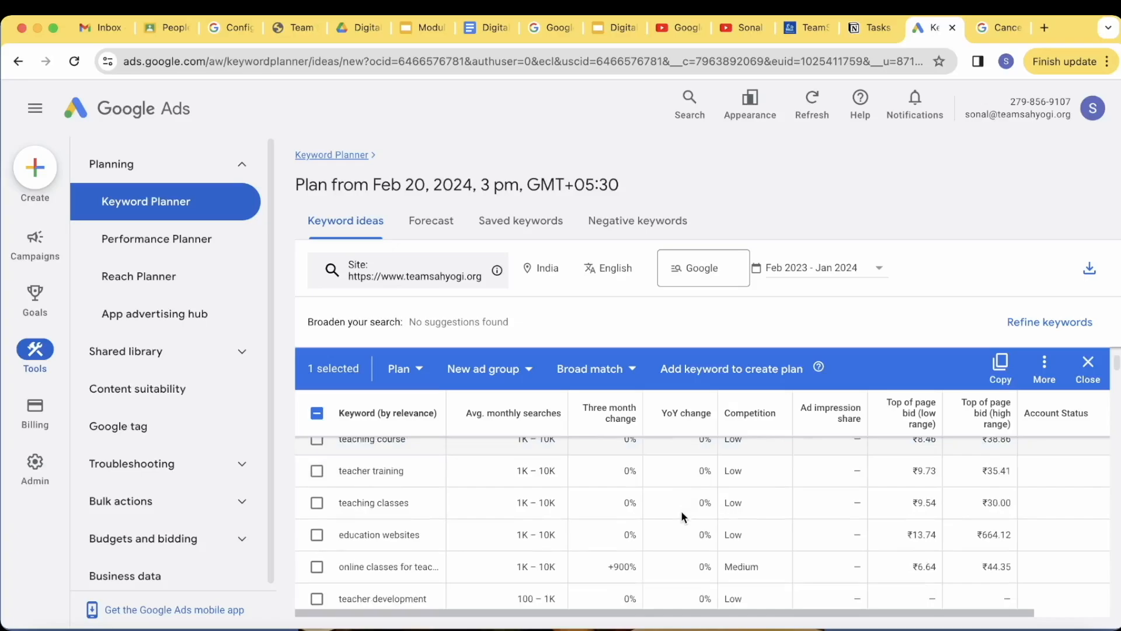
scroll(680, 510, "down", 1)
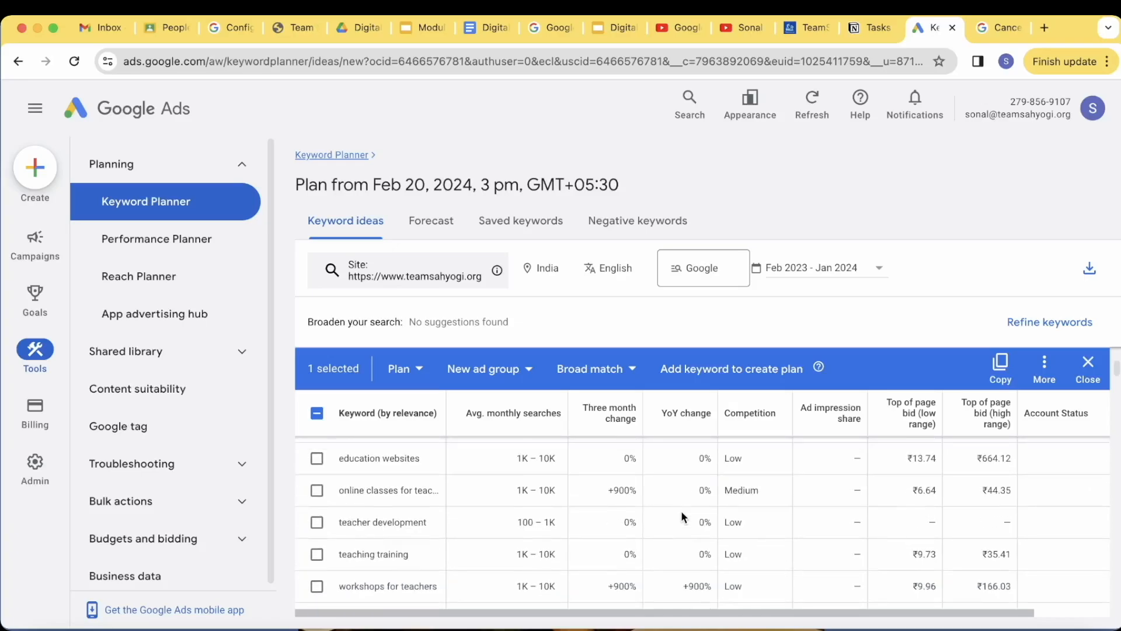
- Look through the remaining keyword ideas for the website, up to the last page of the list
scroll(681, 510, "down", 1)
scroll(681, 510, "down", 4)
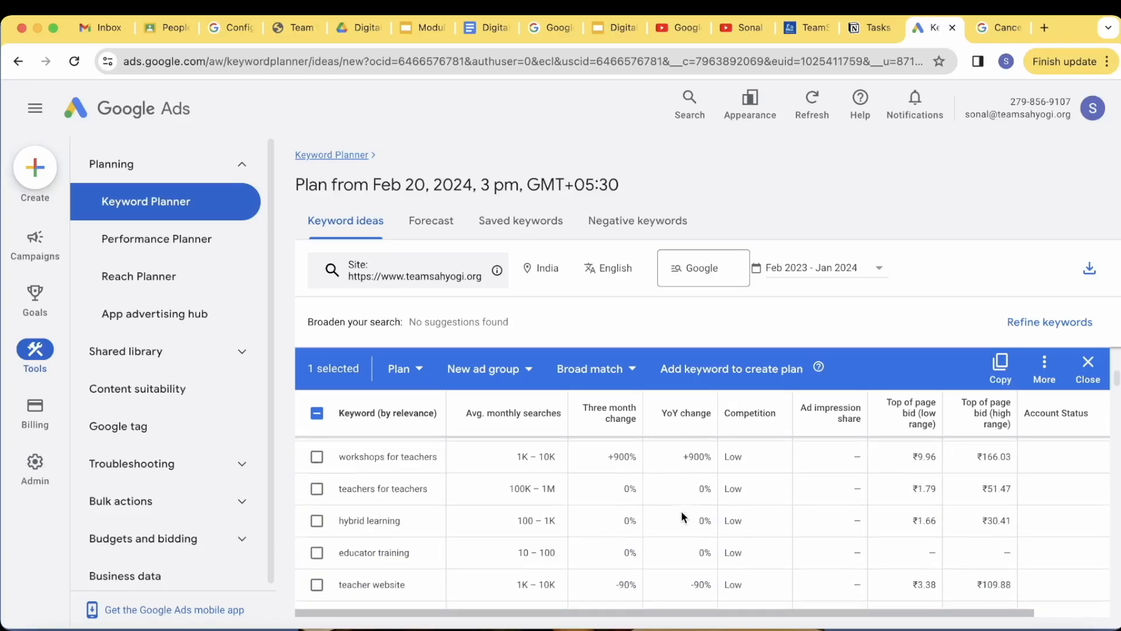
scroll(681, 511, "down", 2)
scroll(681, 510, "down", 2)
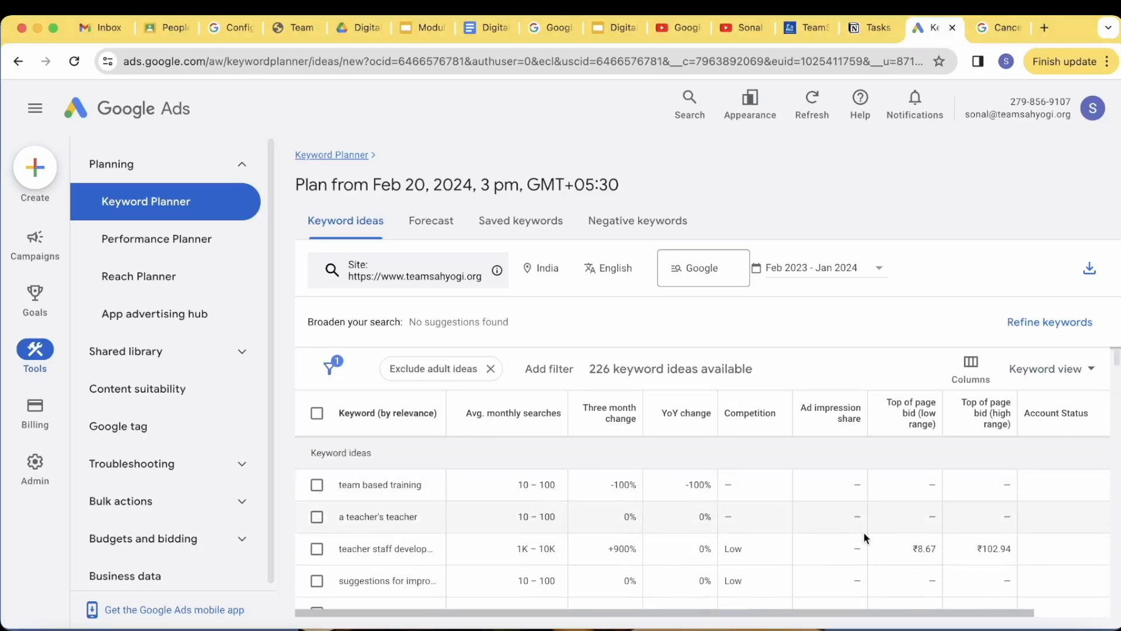
scroll(863, 531, "down", 10)
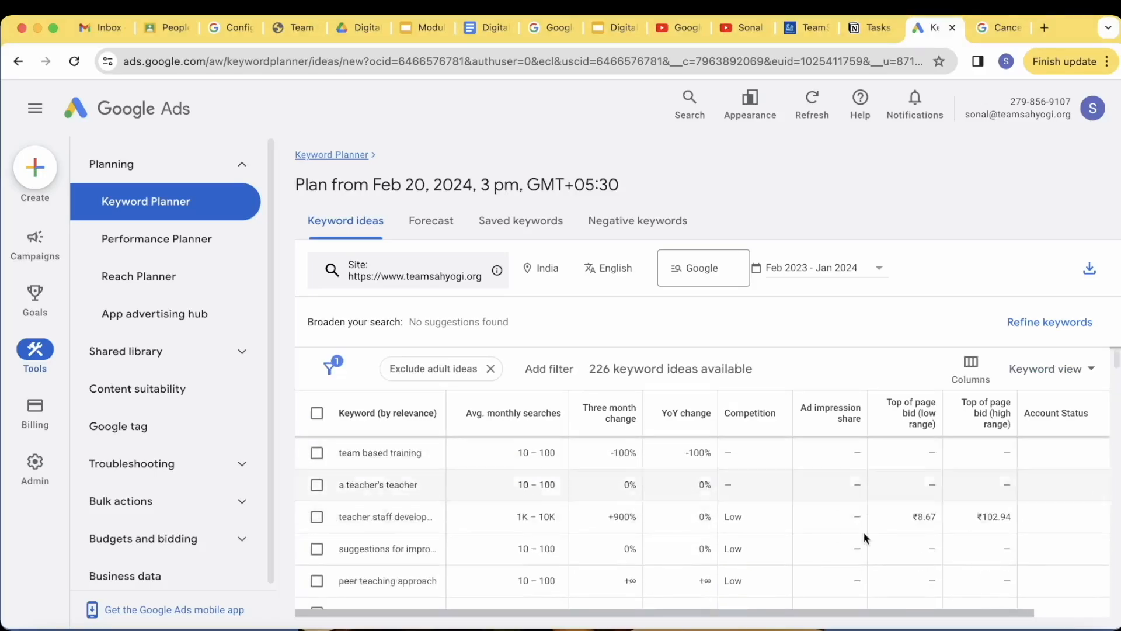
scroll(863, 532, "down", 5)
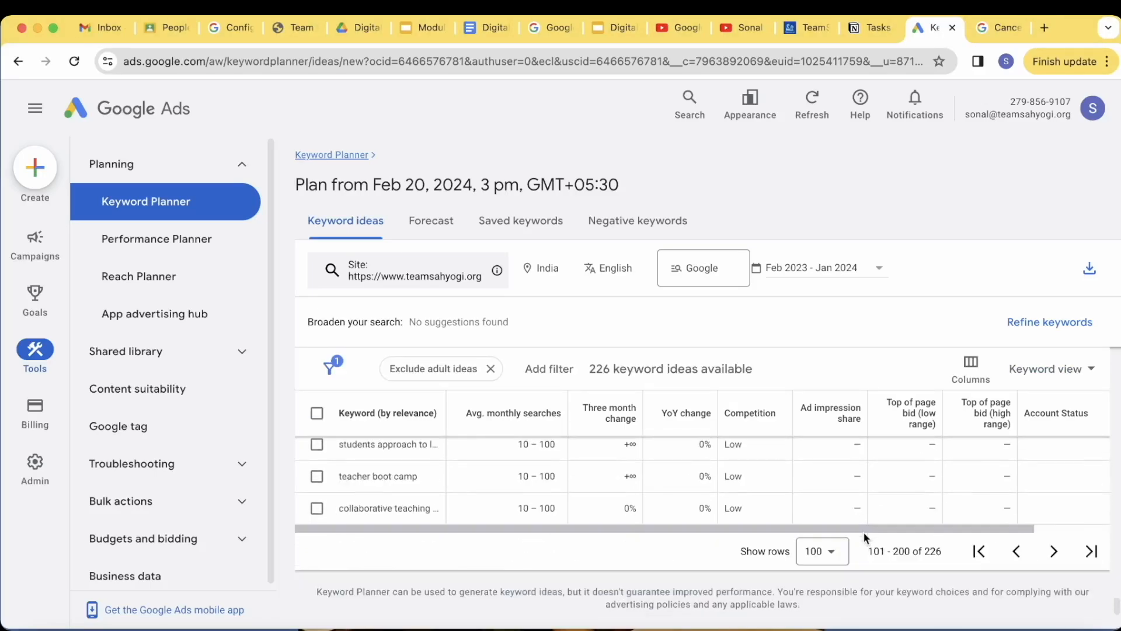
left_click(1059, 555)
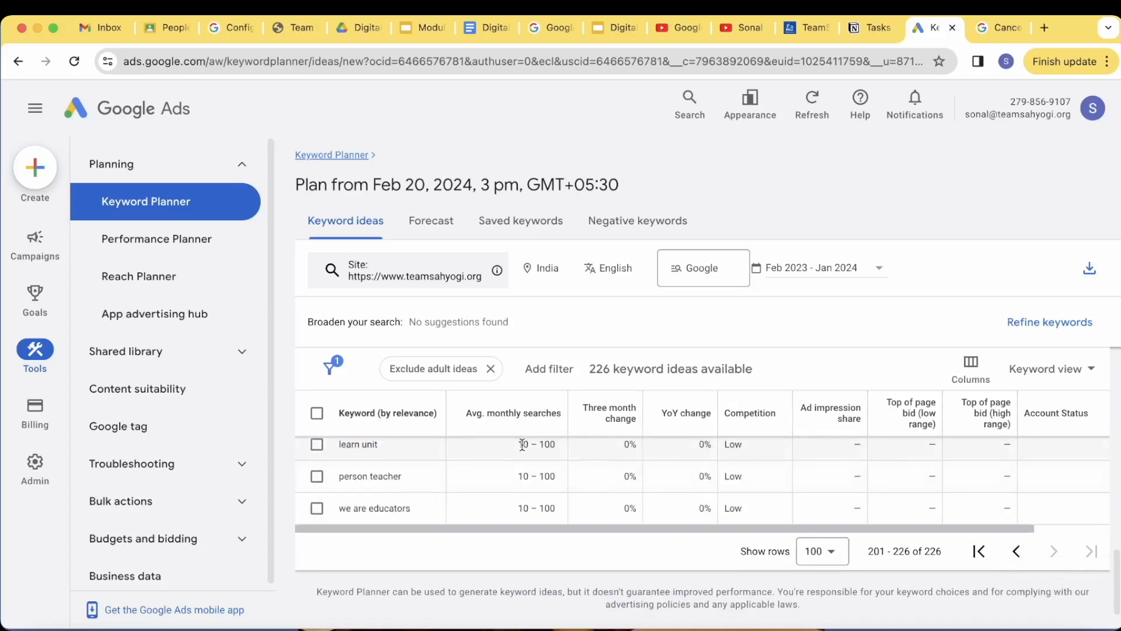
scroll(522, 445, "up", 10)
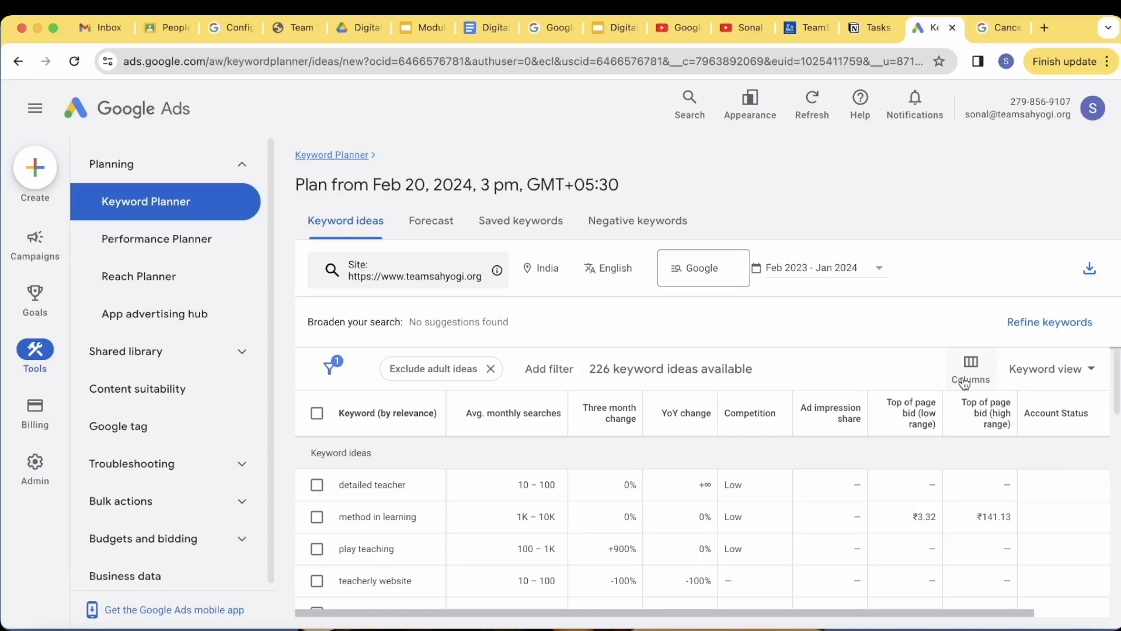
- Change the search to start with keywords and enter "upskilling", "technology training" and "teacher training"
left_click(476, 281)
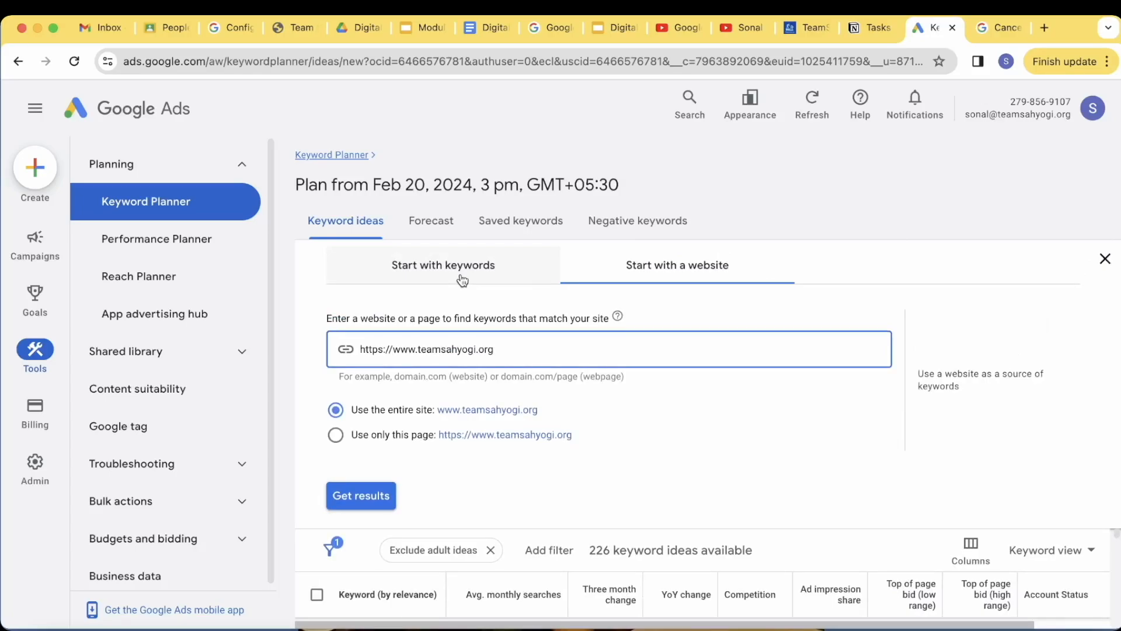
left_click(463, 280)
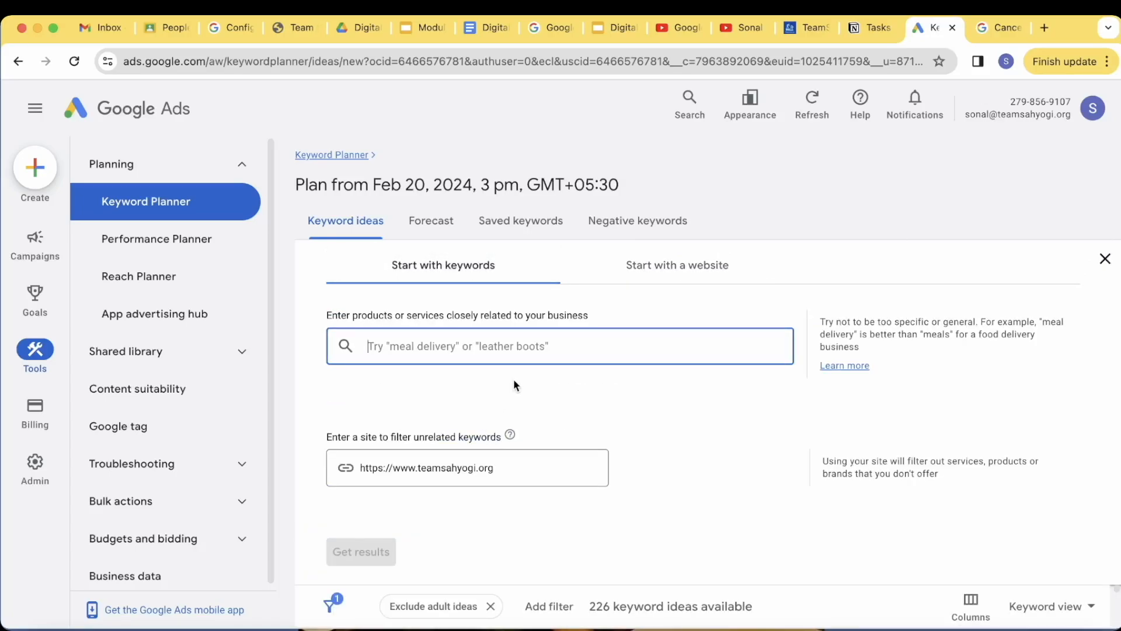
type("upskilling")
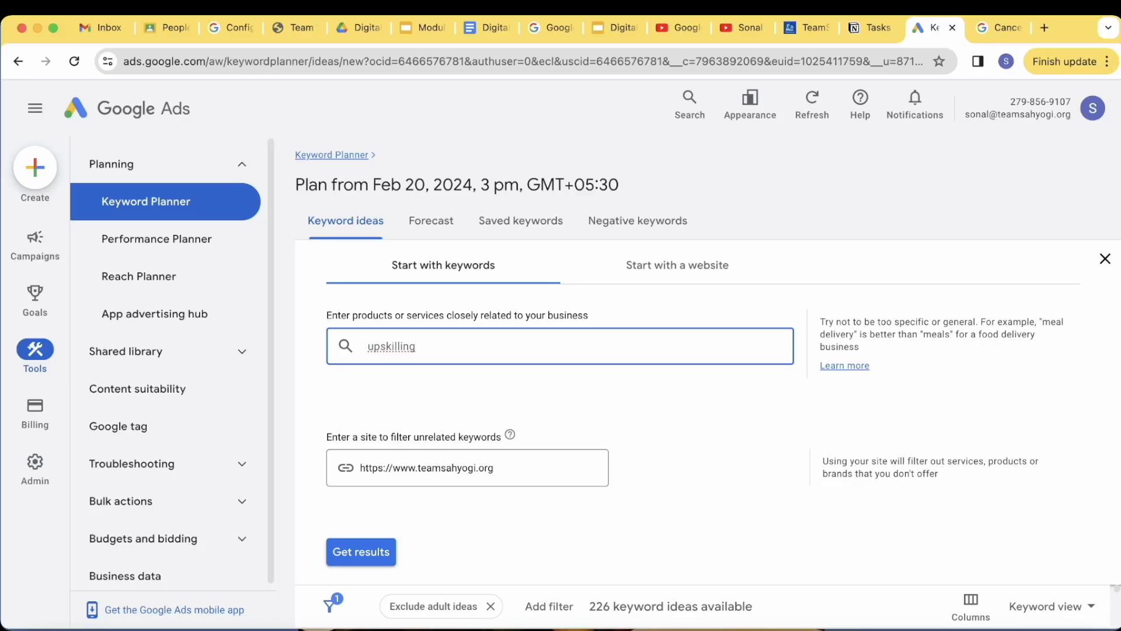
key("Return")
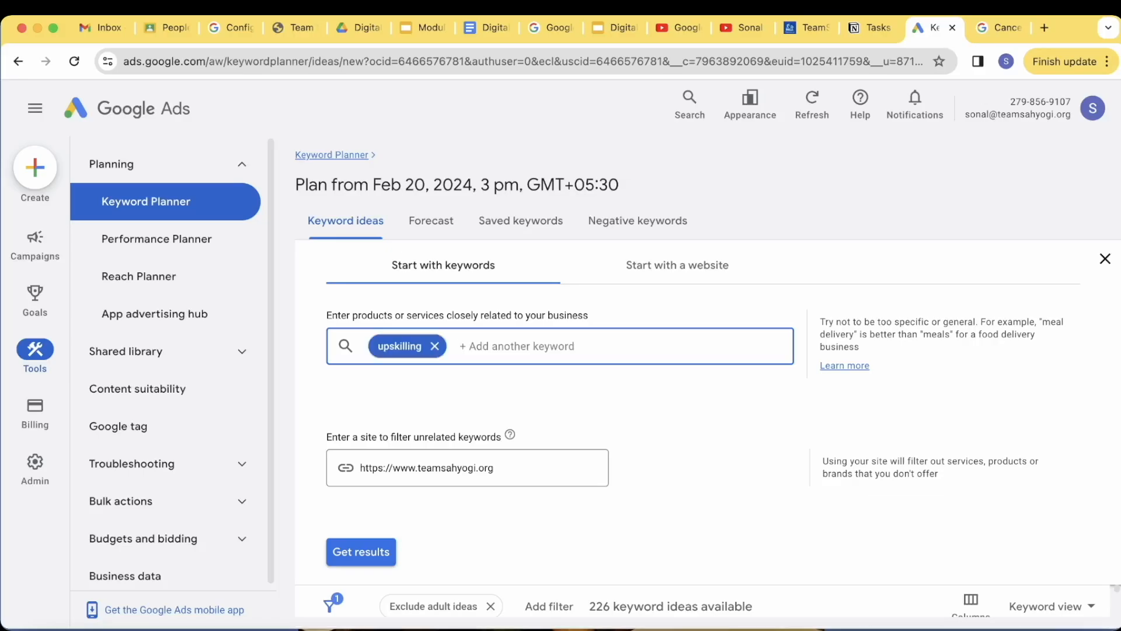
type("technology trainin")
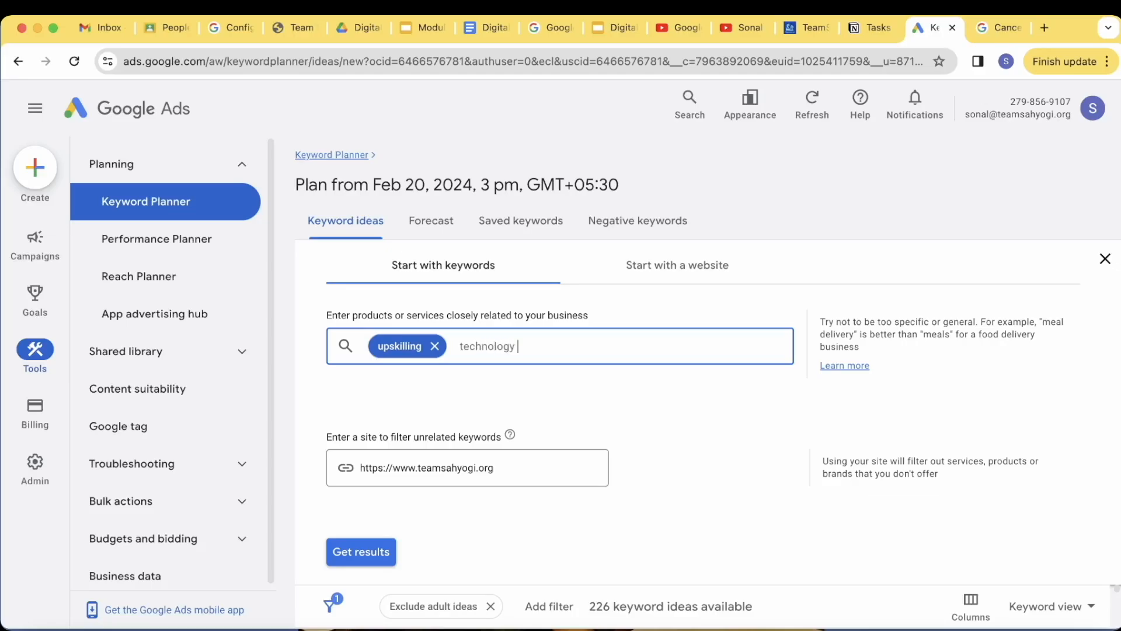
type("g")
key("Return")
type("teacher training")
key("Return")
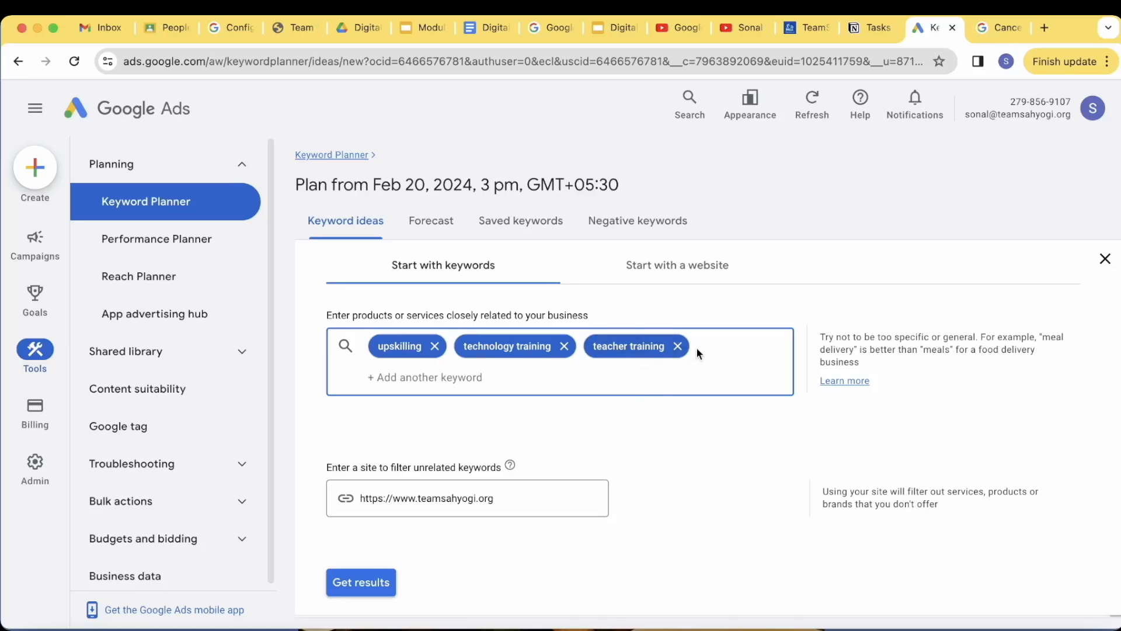
- Add a free digital marketing course keyword and "free salesforce course" to the search and get the keyword ideas
type("free")
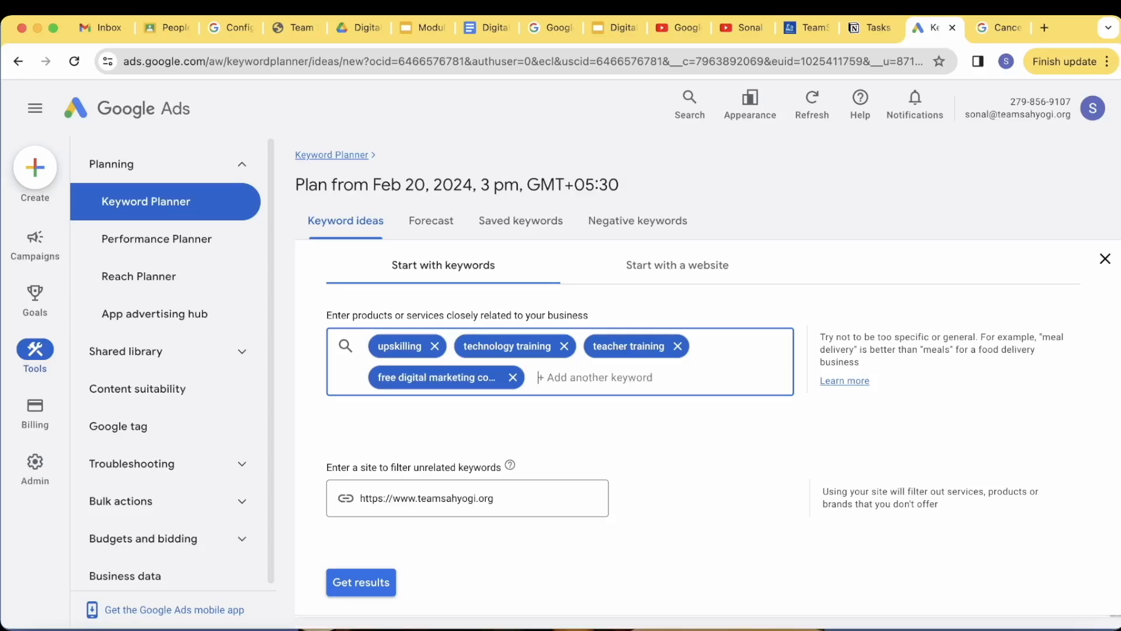
type("fre")
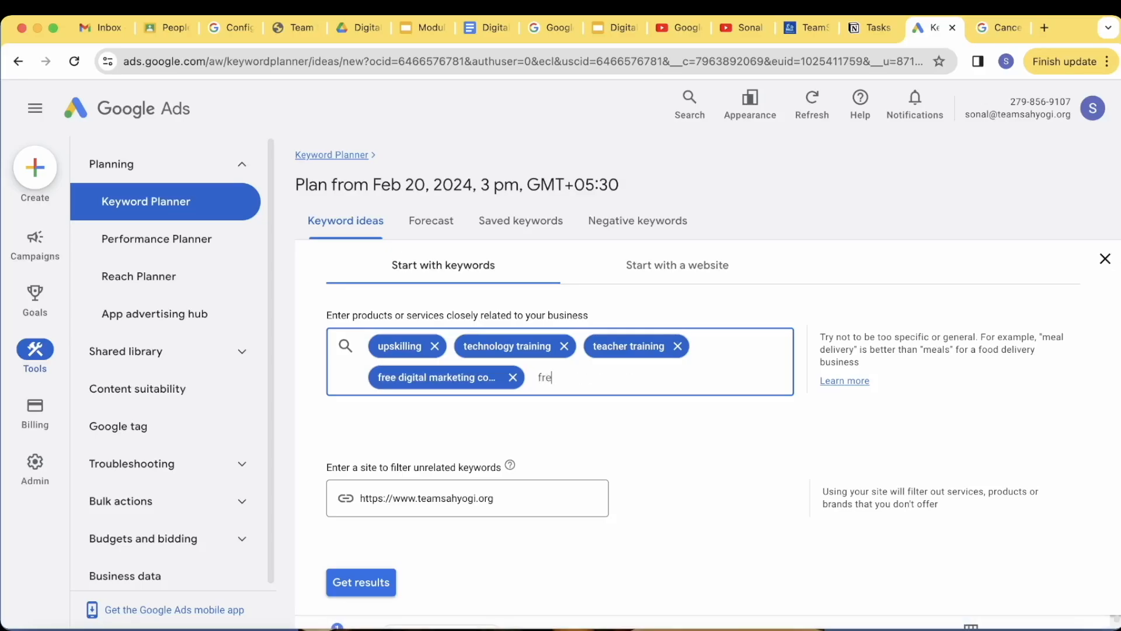
type("e salesforce course")
key("Return")
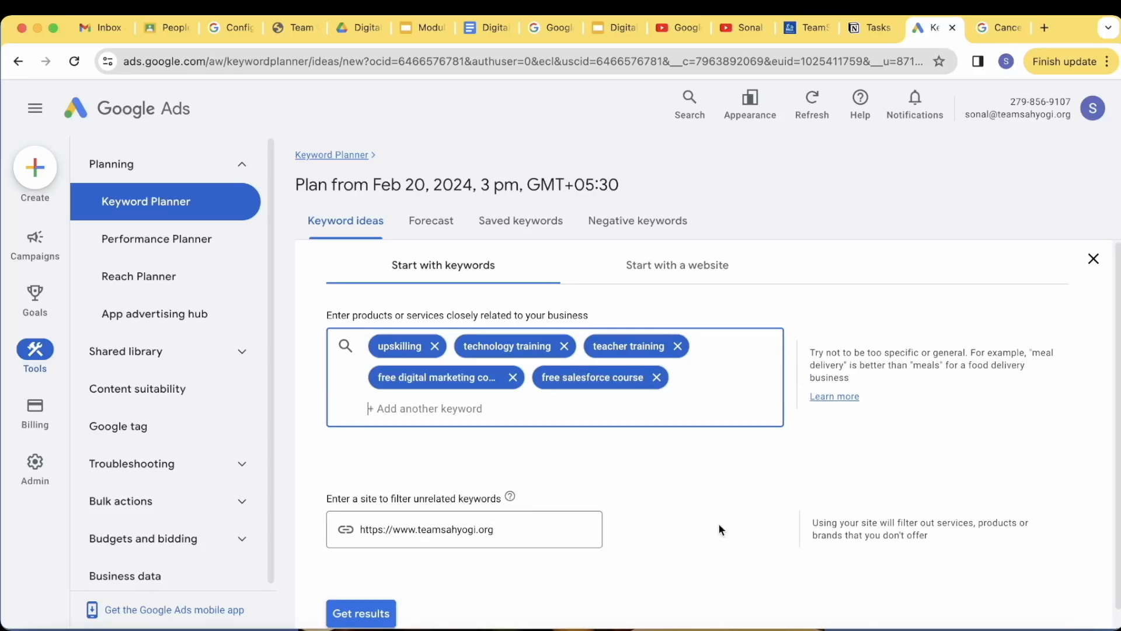
scroll(717, 521, "down", 1)
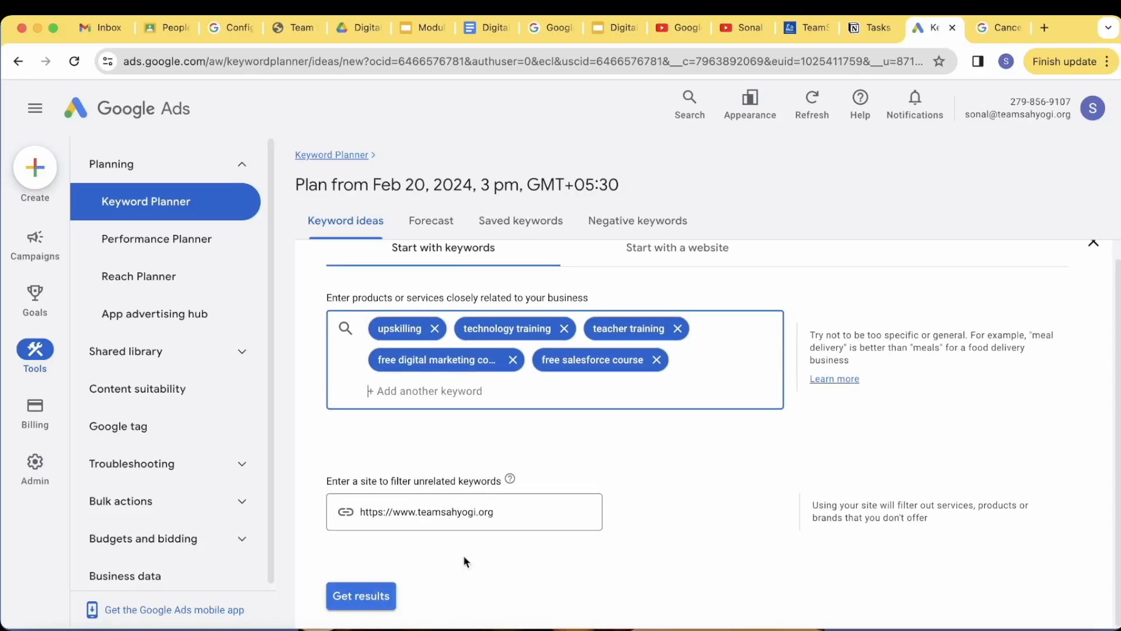
left_click(368, 601)
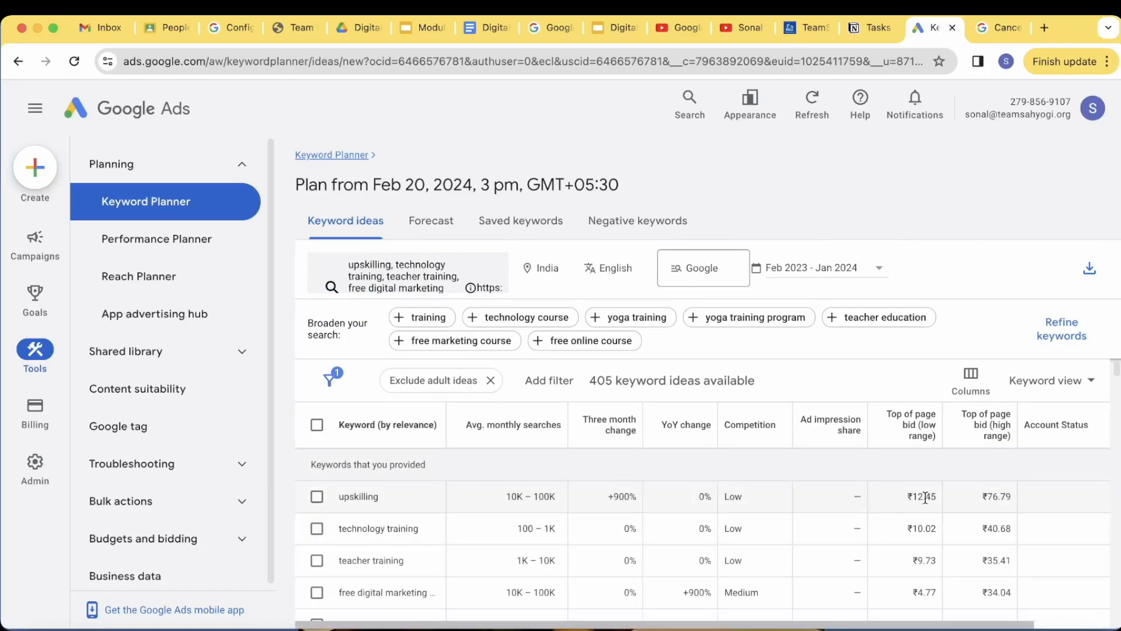
- Select "technology training", the free digital marketing keyword and "teacher training courses" in the keyword list
left_click(316, 529)
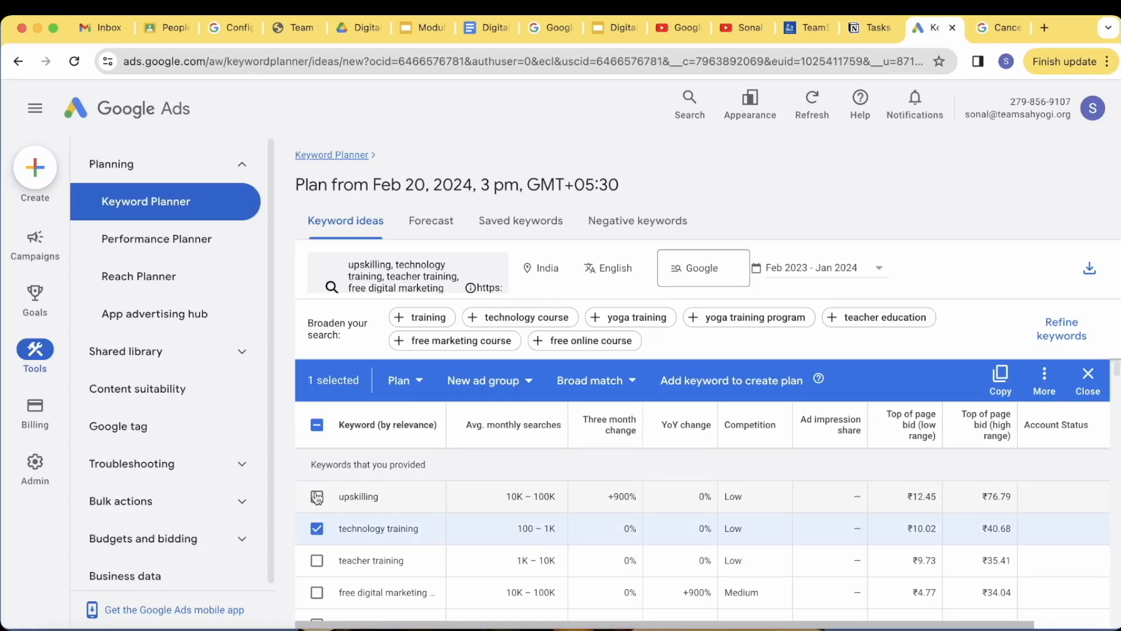
scroll(412, 536, "down", 1)
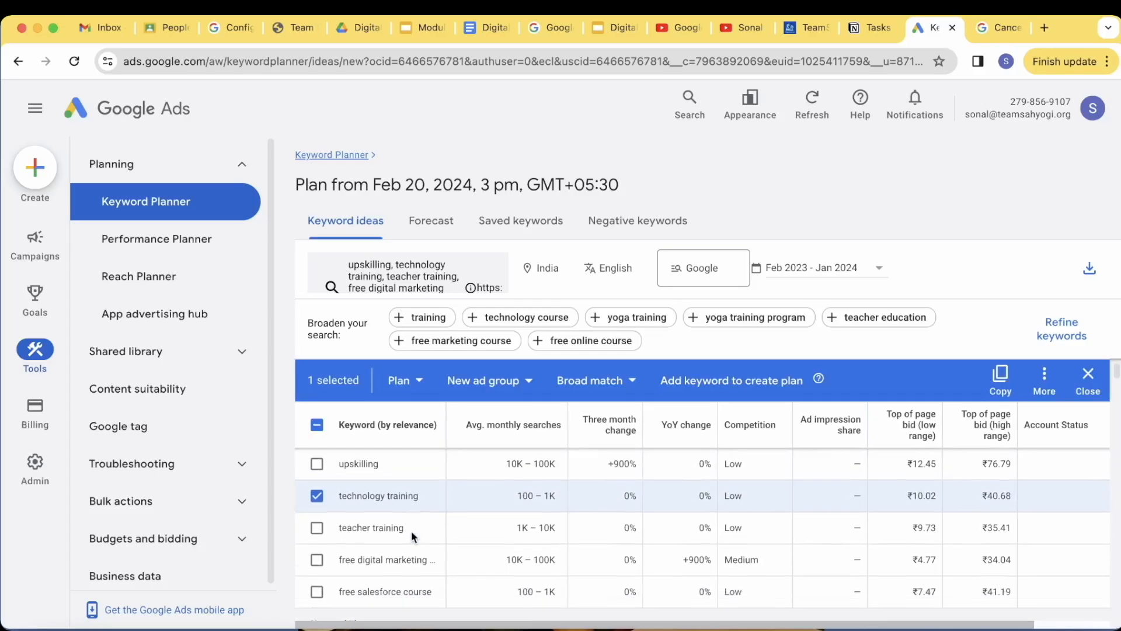
left_click(317, 559)
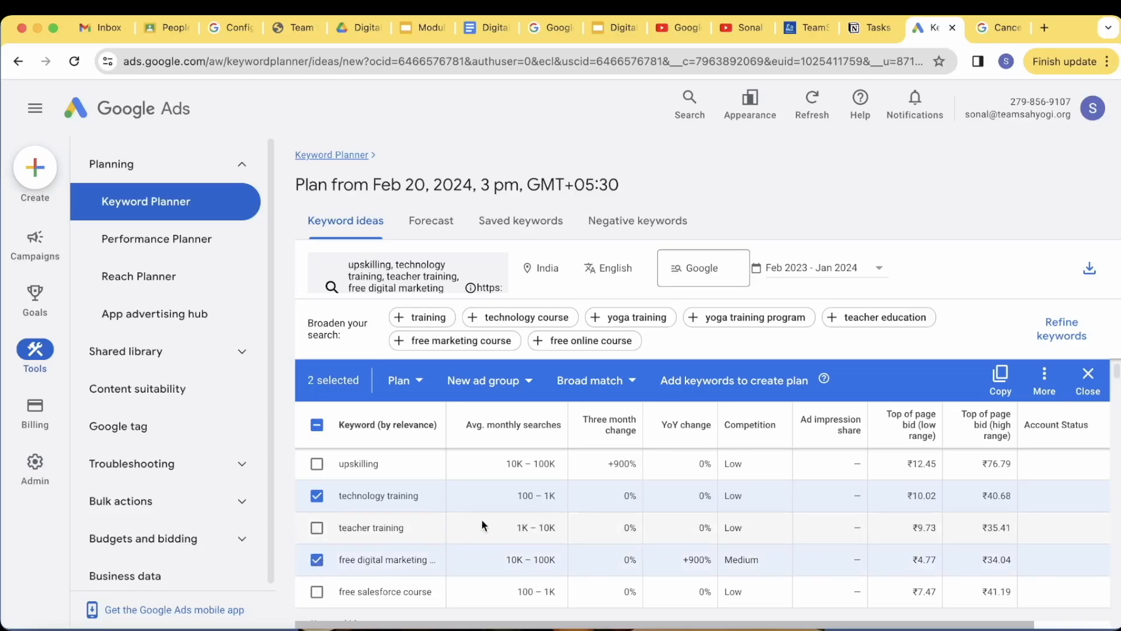
scroll(482, 524, "down", 3)
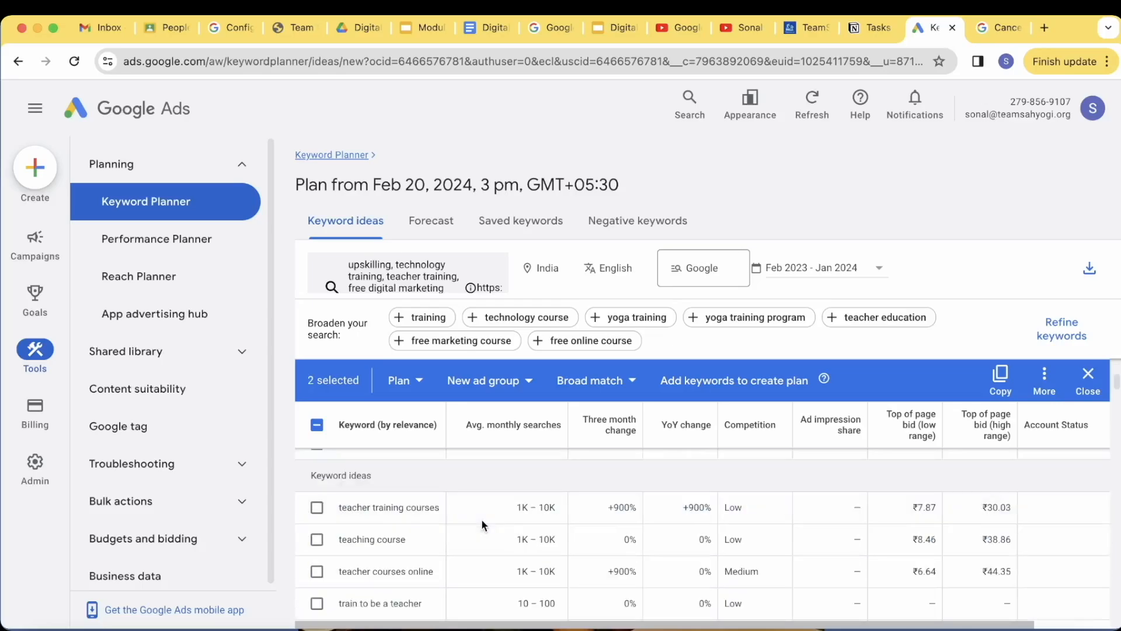
scroll(481, 518, "up", 3)
left_click(317, 496)
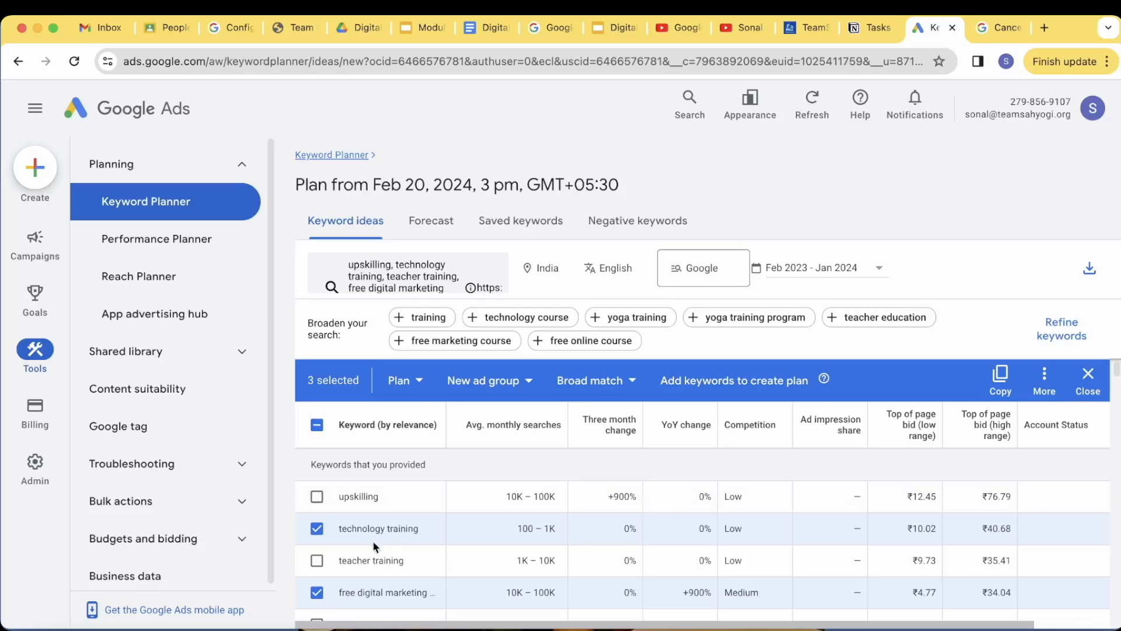
- Also select "upskilling" and "free salesforce course", and add all selected keywords to create a plan
left_click(317, 497)
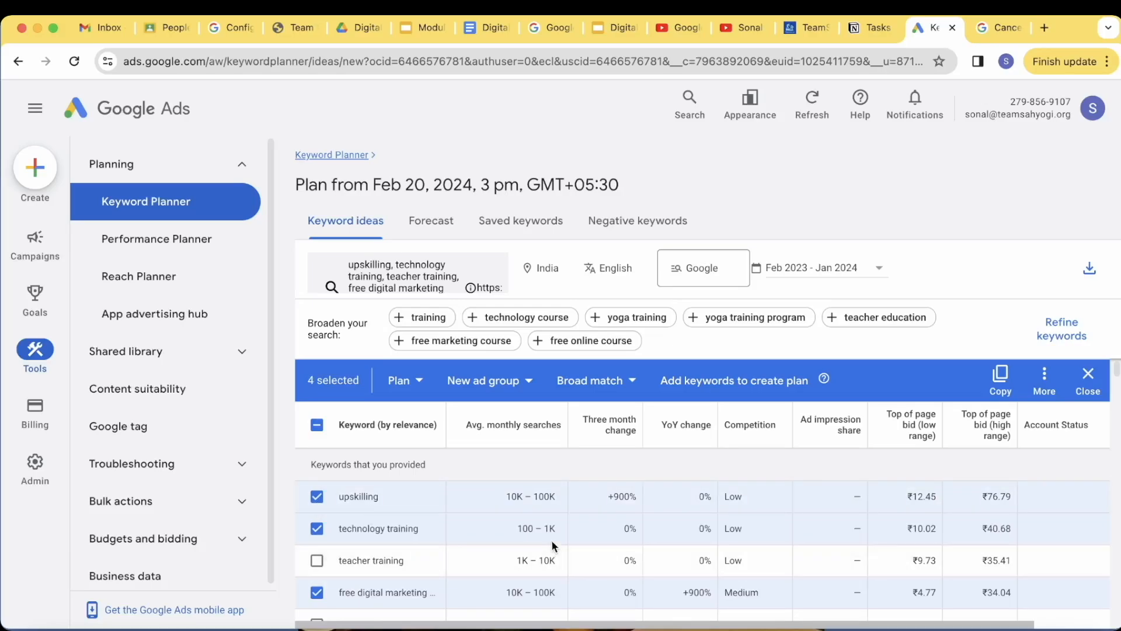
scroll(551, 541, "down", 2)
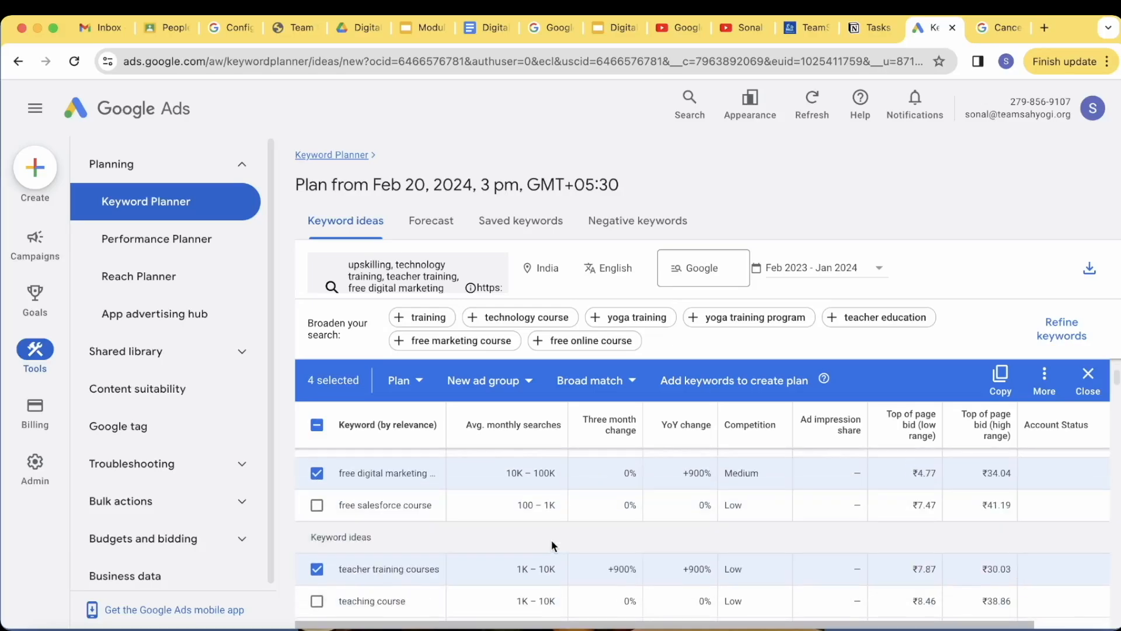
left_click(317, 506)
scroll(803, 497, "down", 5)
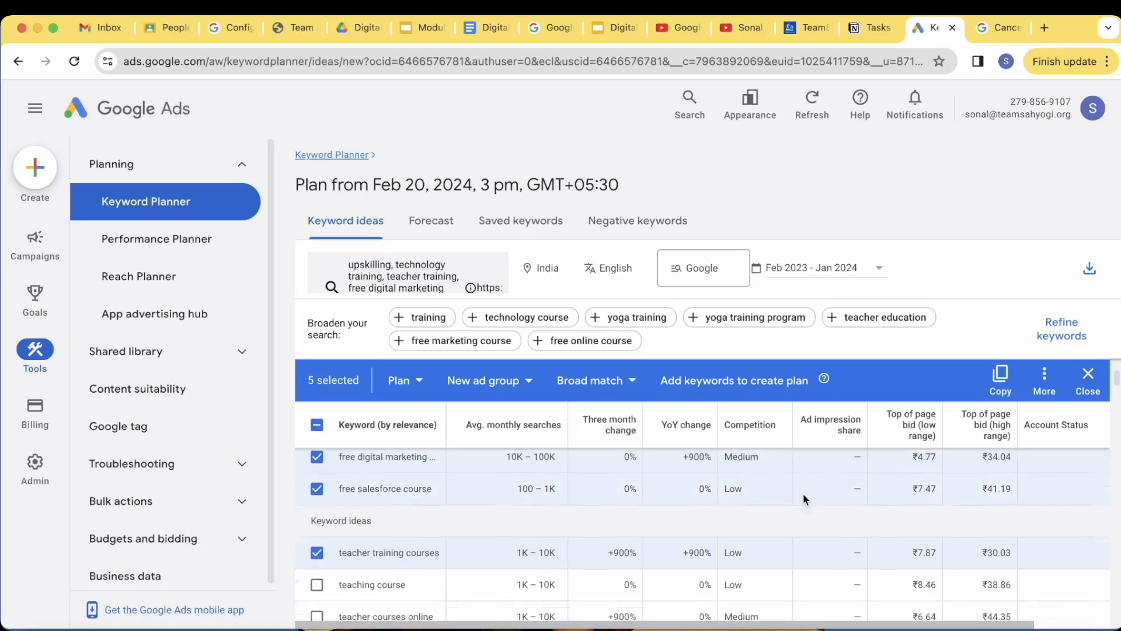
scroll(804, 492, "up", 10)
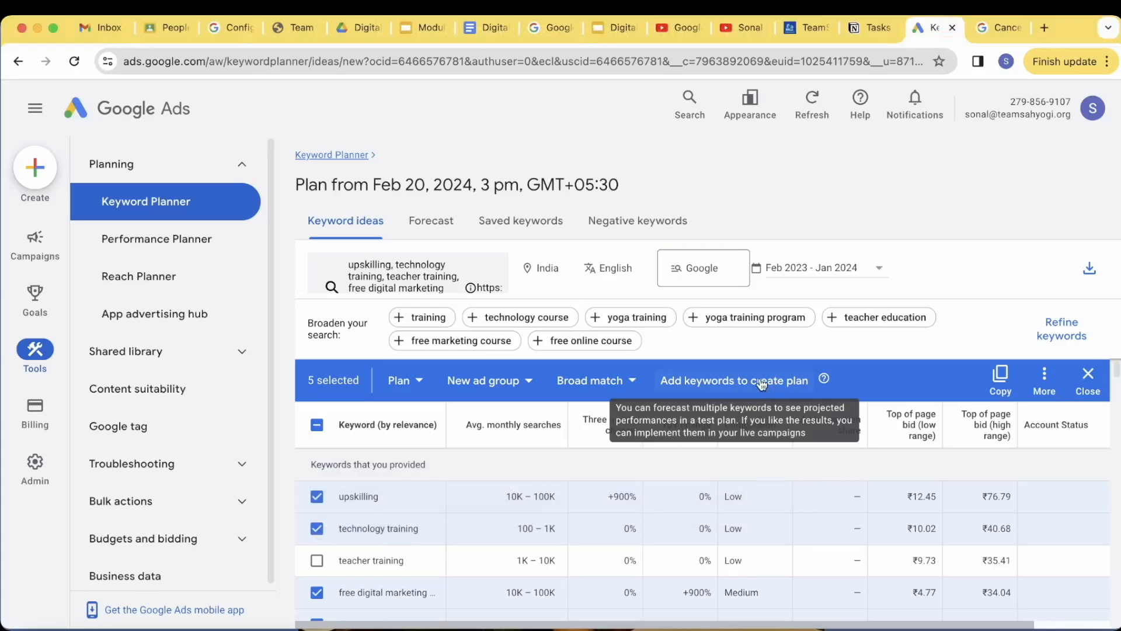
left_click(762, 383)
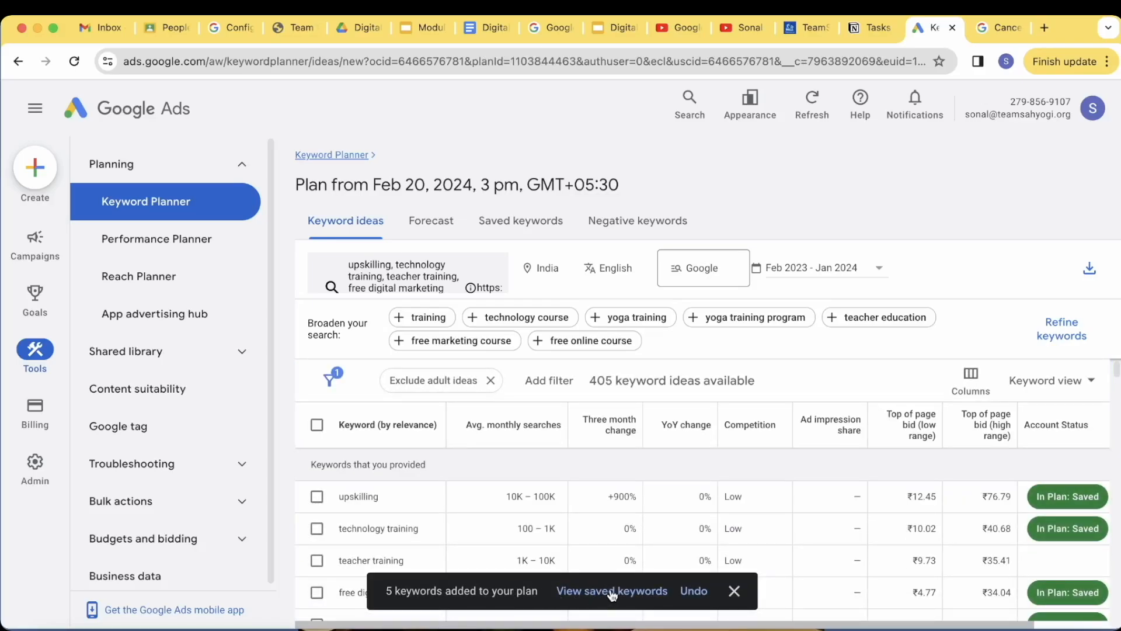
- View the plan's saved keywords with their monthly searches, competition and bid ranges
left_click(612, 593)
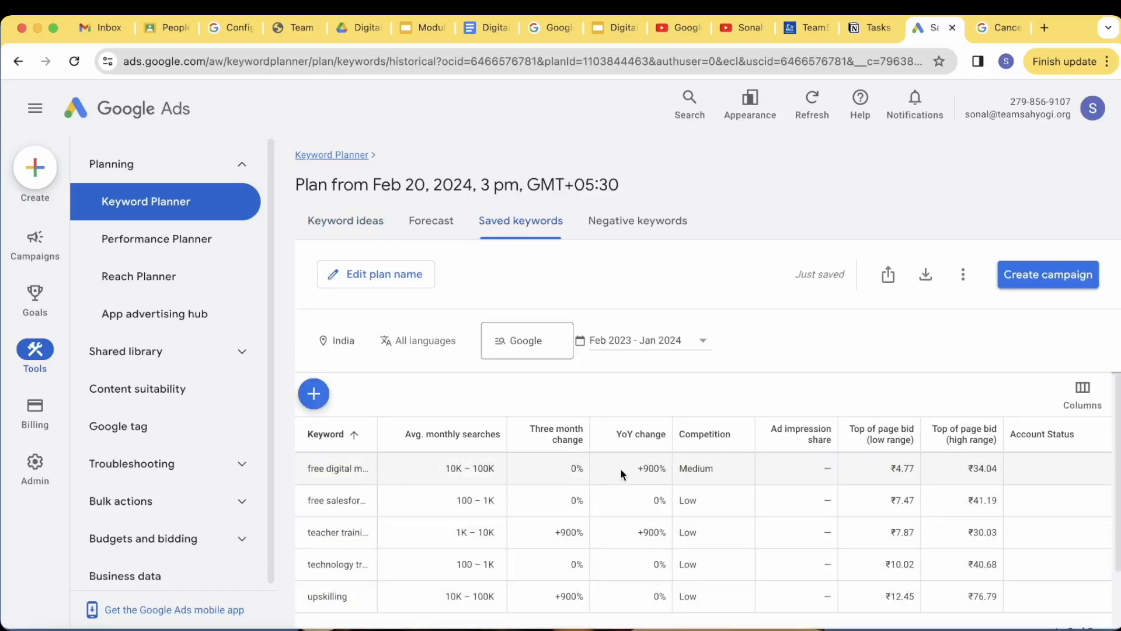
scroll(800, 555, "down", 2)
scroll(799, 555, "up", 2)
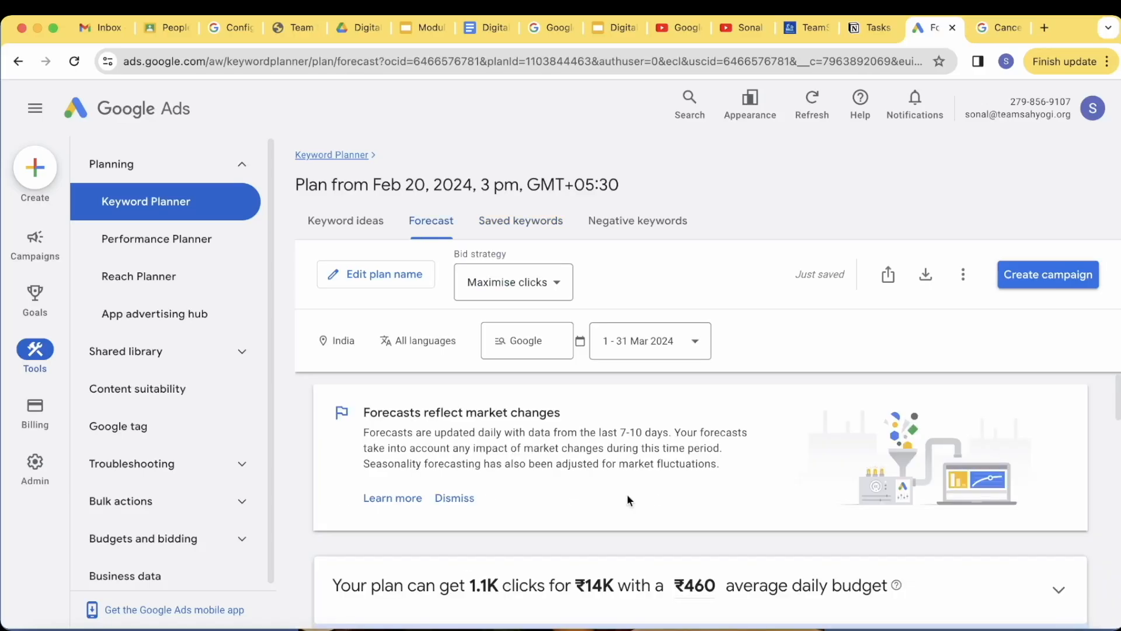
- Examine the plan's forecast for clicks, impressions, cost and average CPC in India, plus the yearly trend and device split
scroll(626, 499, "down", 1)
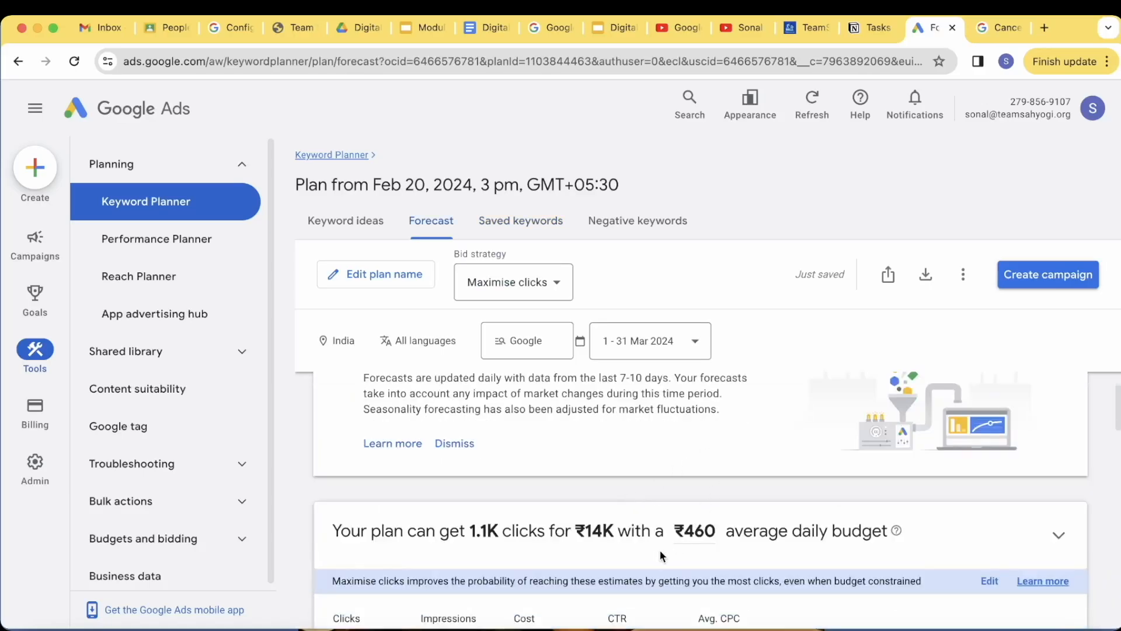
scroll(660, 555, "down", 1)
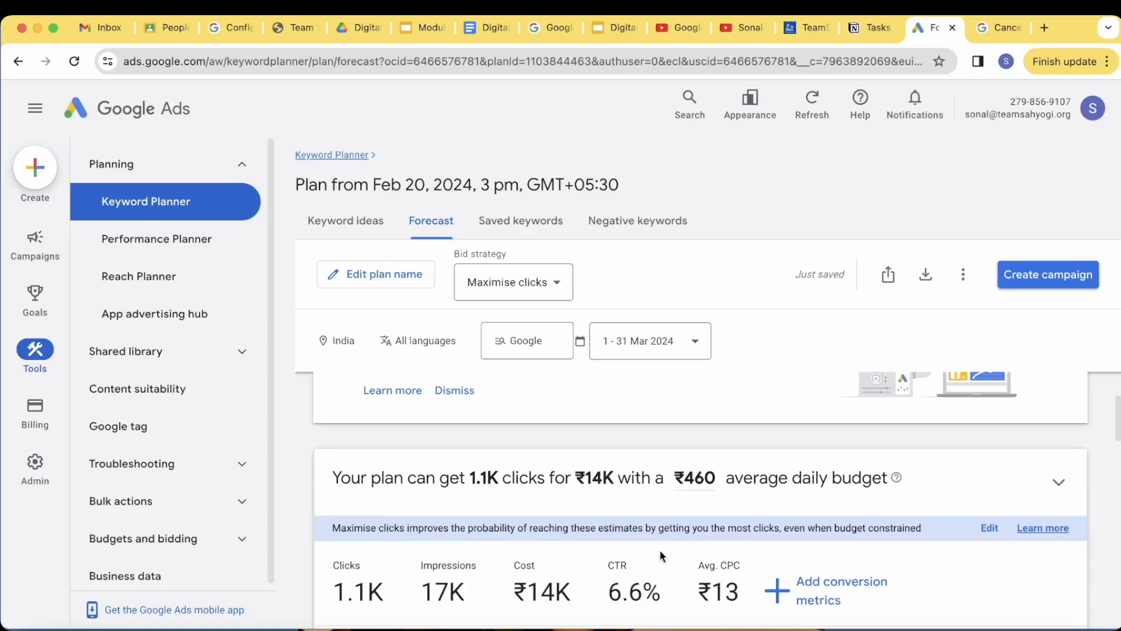
scroll(660, 552, "down", 4)
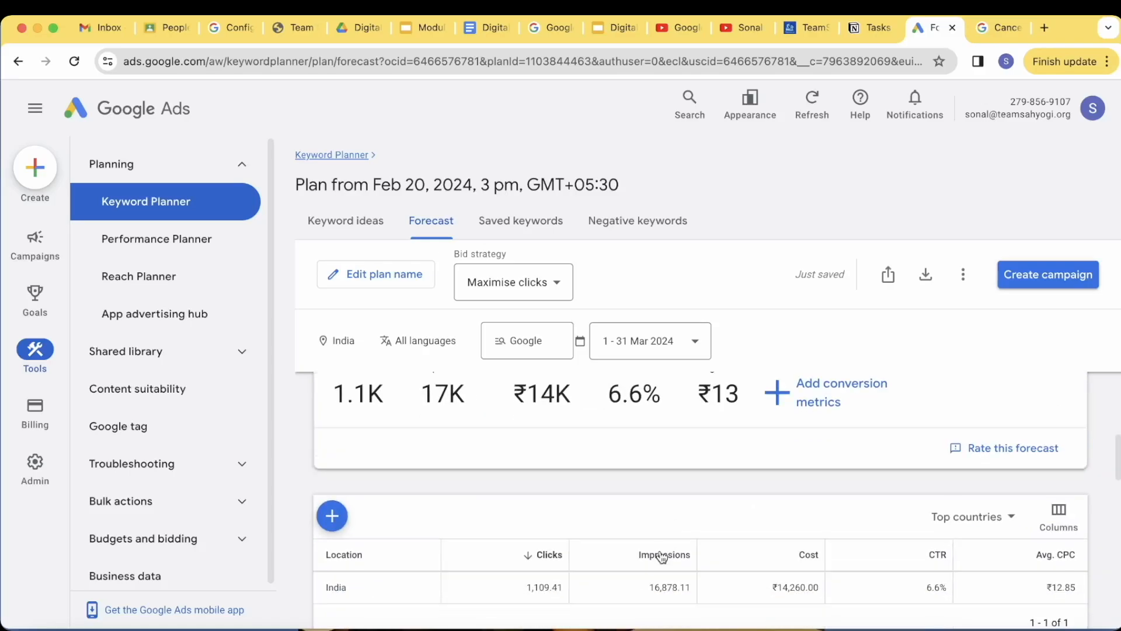
scroll(661, 557, "down", 3)
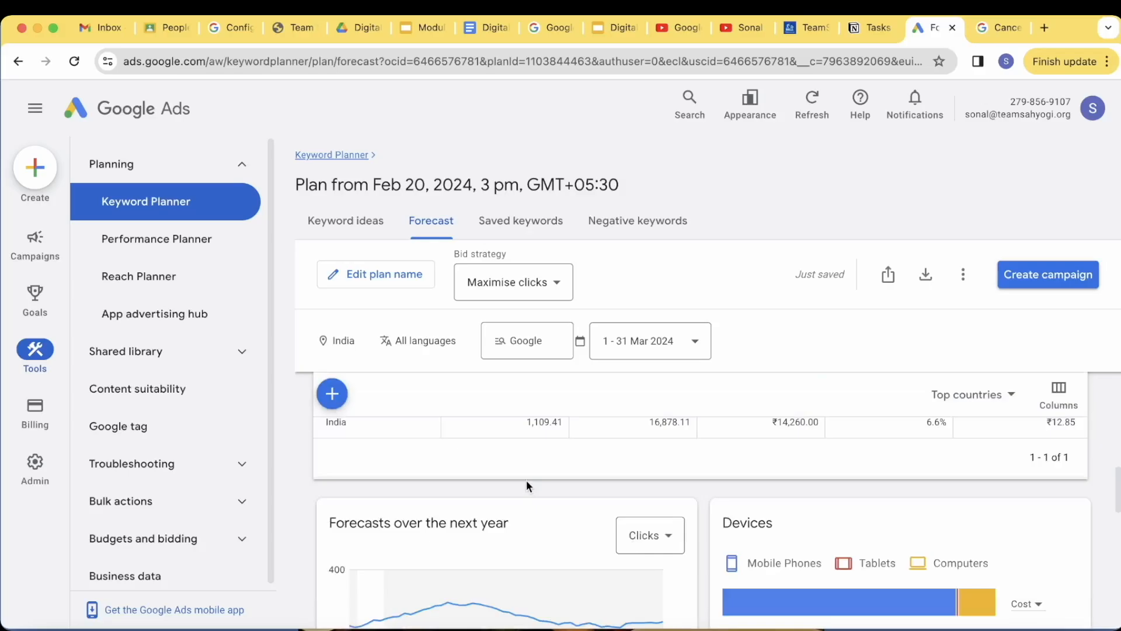
scroll(527, 480, "up", 2)
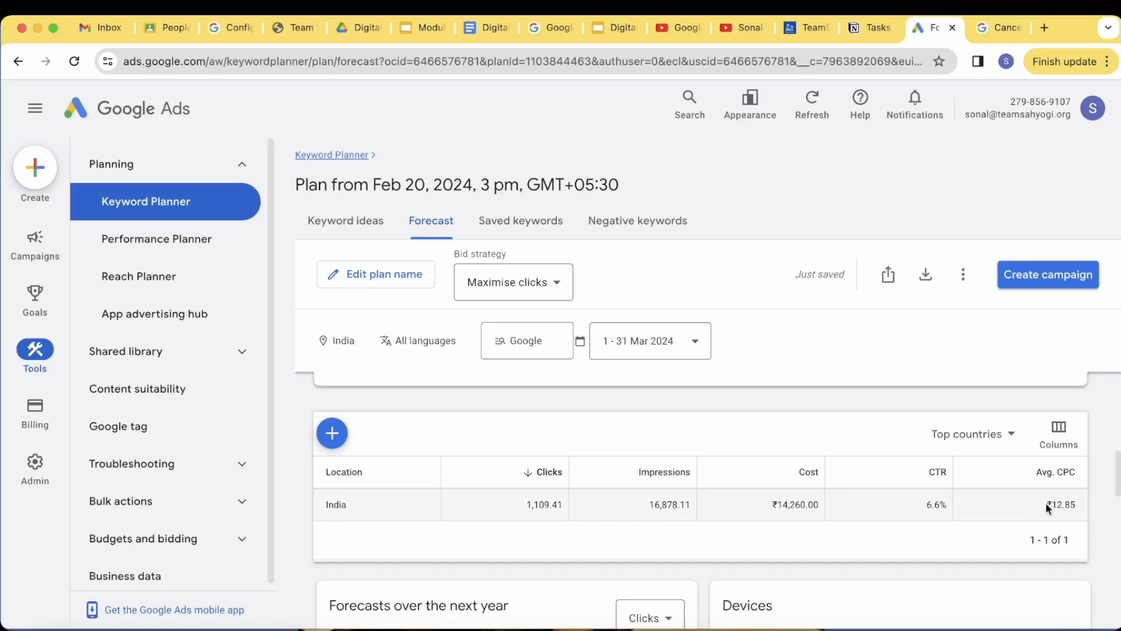
left_click_drag(1046, 503, 1075, 506)
scroll(665, 491, "down", 5)
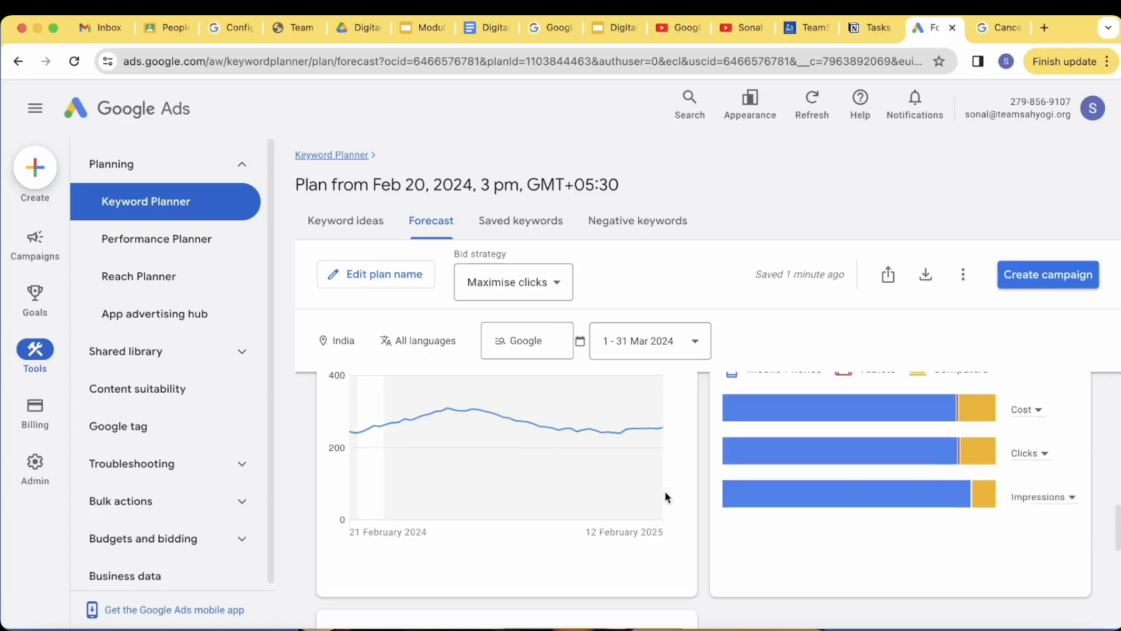
- Bring up the forecast's Locations chart and switch its metric to Clicks
scroll(664, 491, "up", 2)
scroll(665, 494, "down", 1)
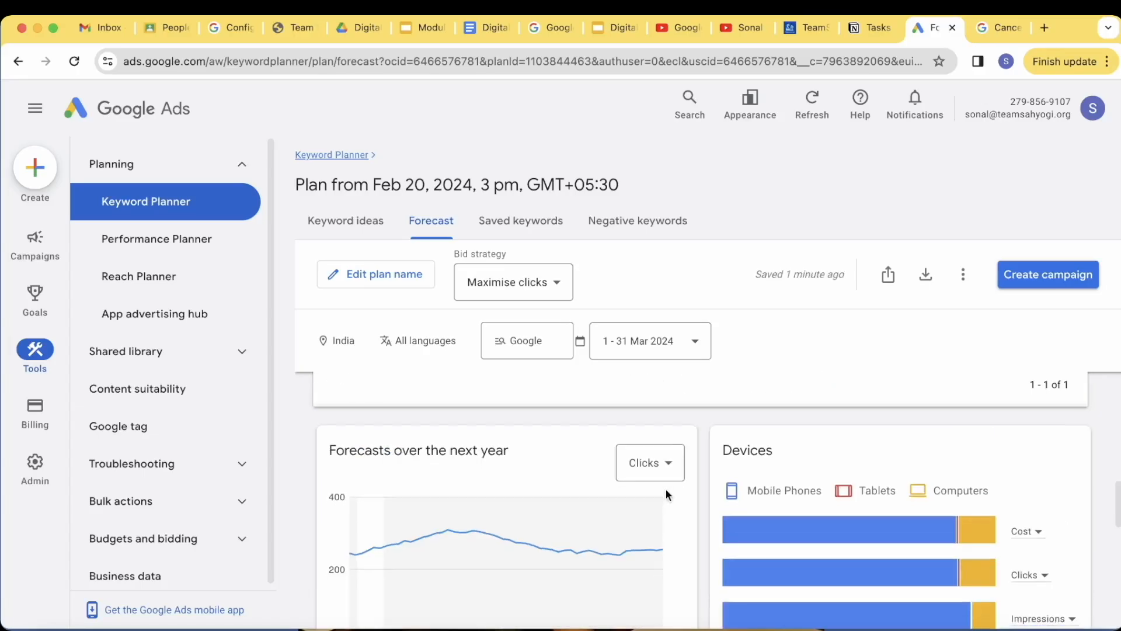
scroll(666, 492, "down", 5)
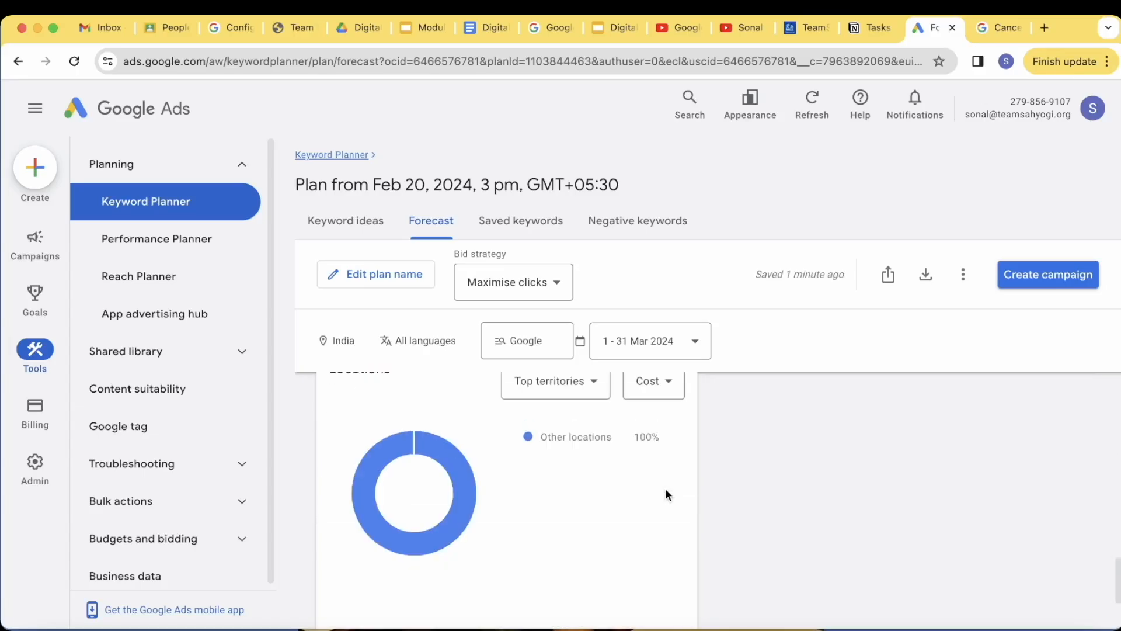
scroll(668, 495, "up", 1)
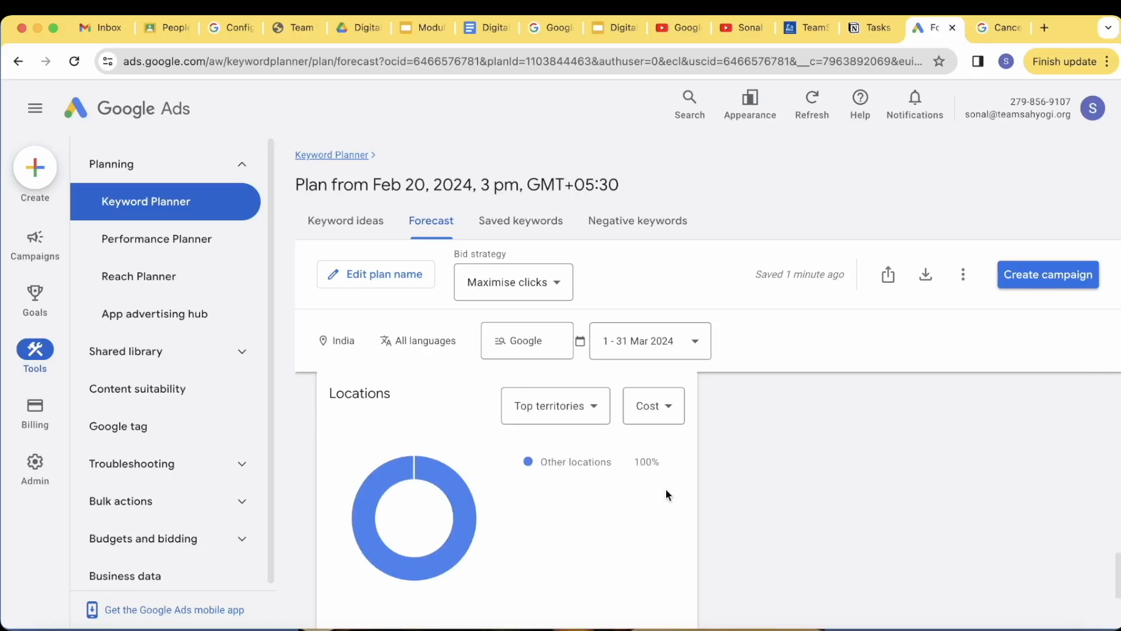
left_click(591, 410)
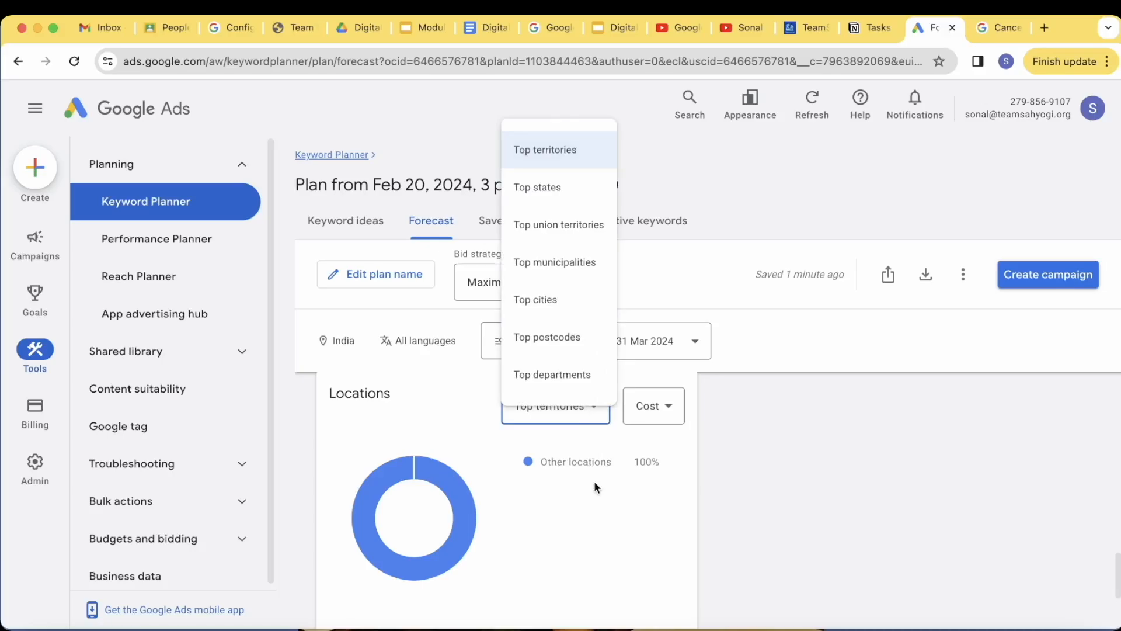
left_click(673, 413)
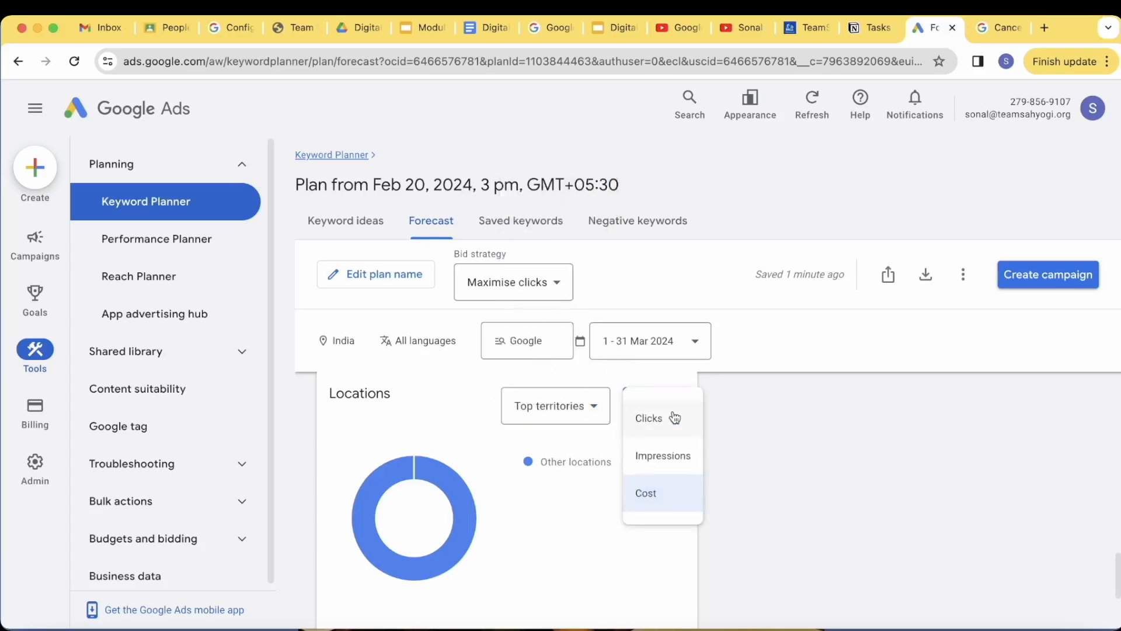
left_click(674, 417)
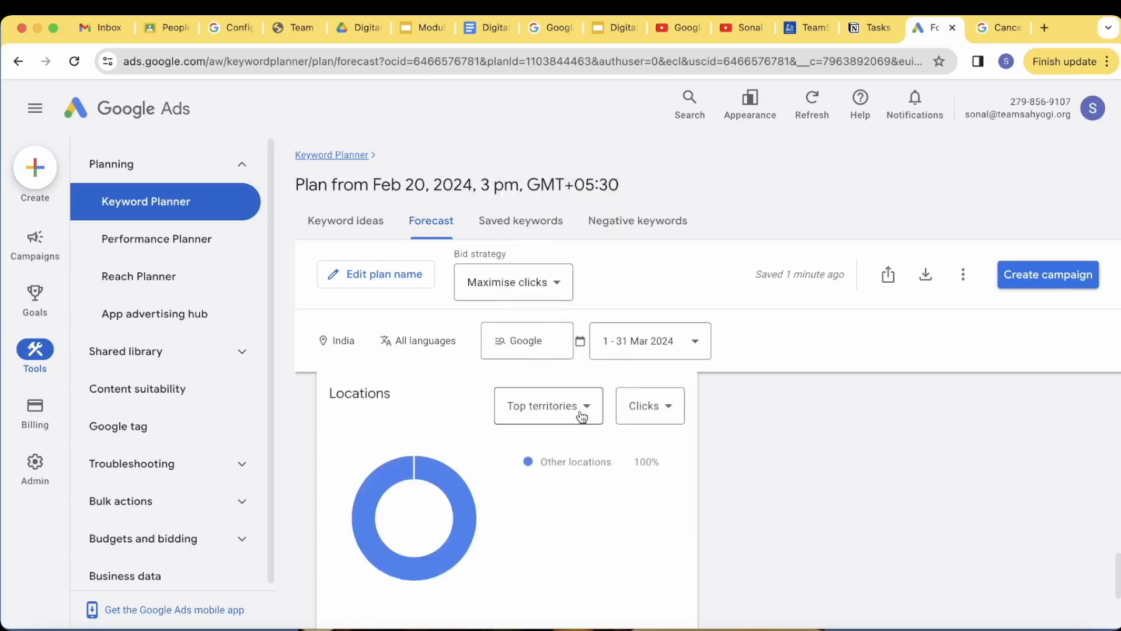
- Break the Locations chart down by top states and set its metric to Cost
left_click(581, 416)
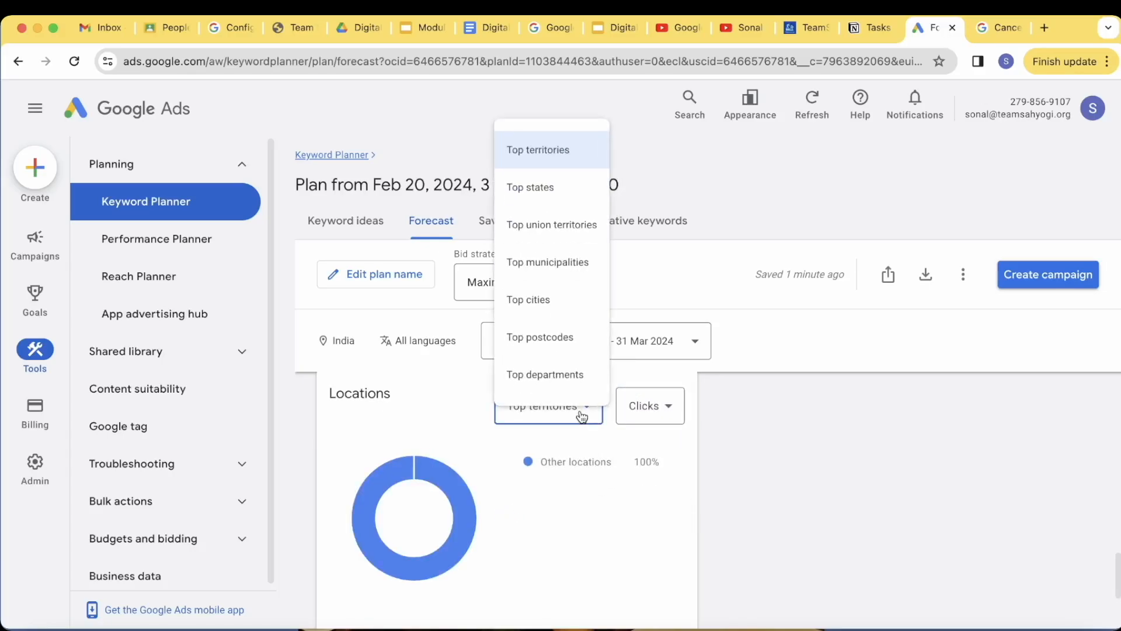
left_click(534, 186)
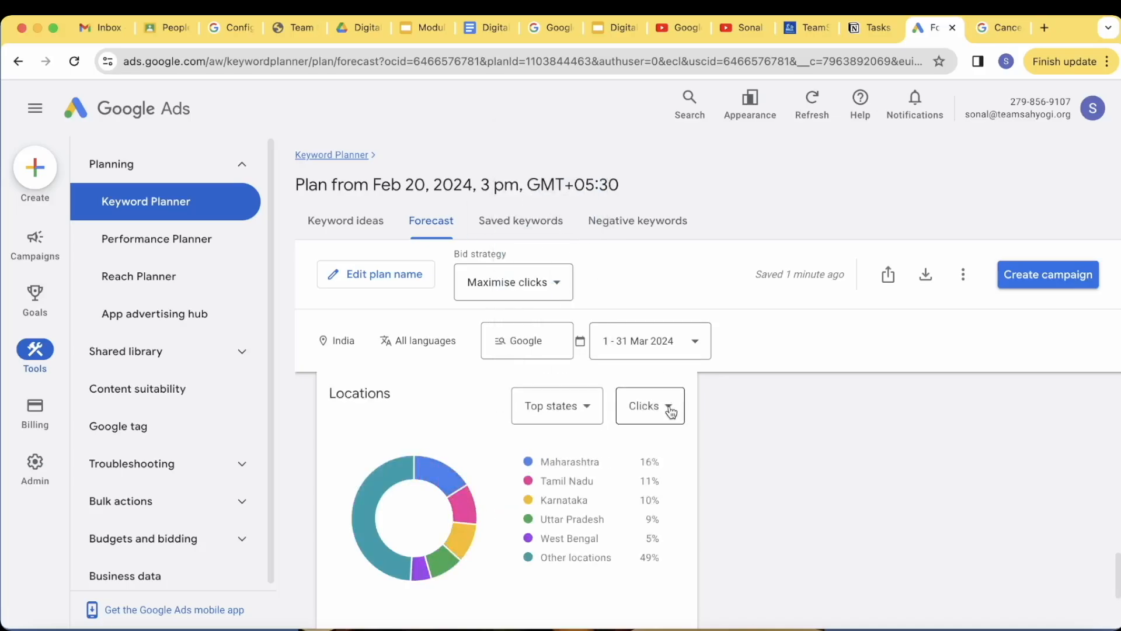
left_click(672, 412)
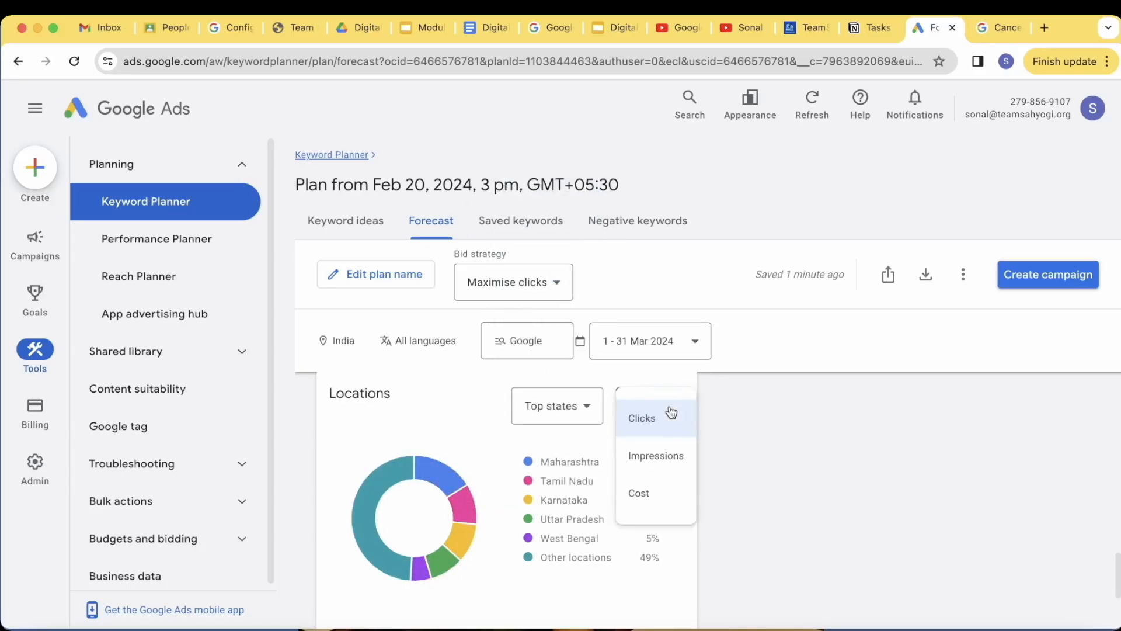
left_click(658, 495)
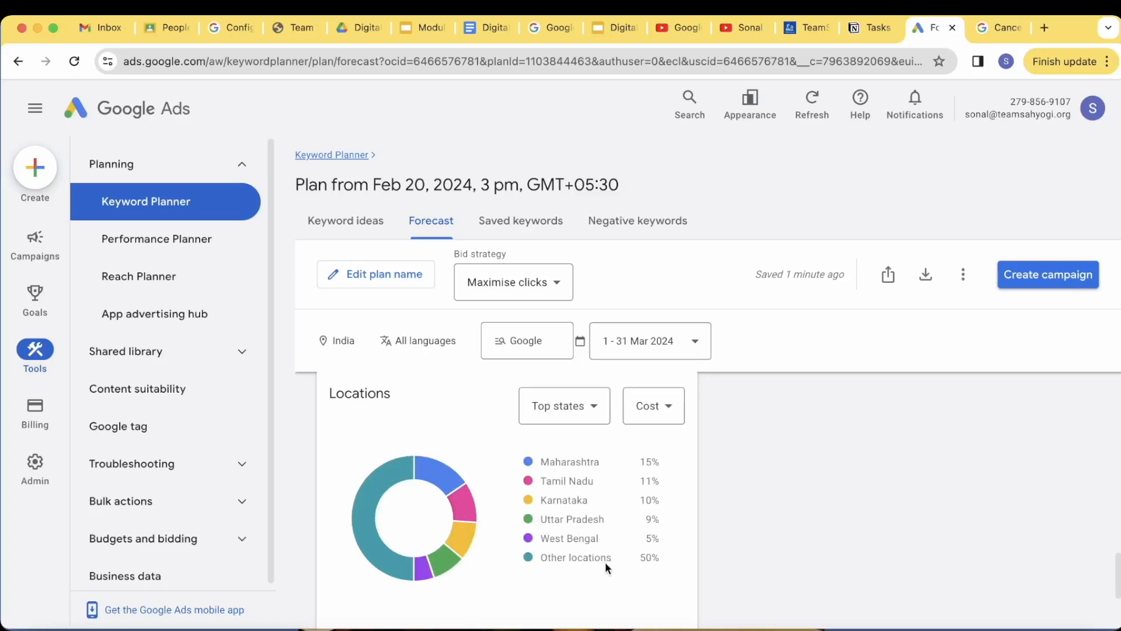